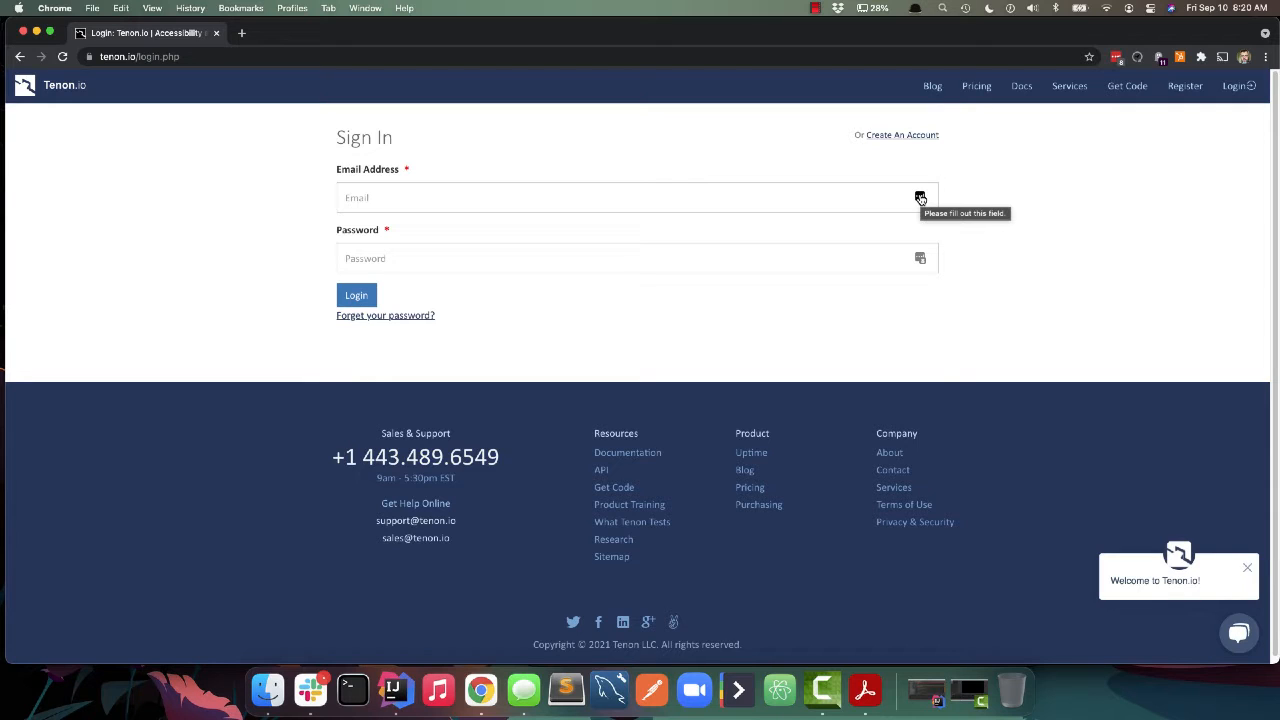
# - Sign in to Tenon.io by filling in the account's e-mail address and password from the saved Tenon credentials
pyautogui.click(920, 198)
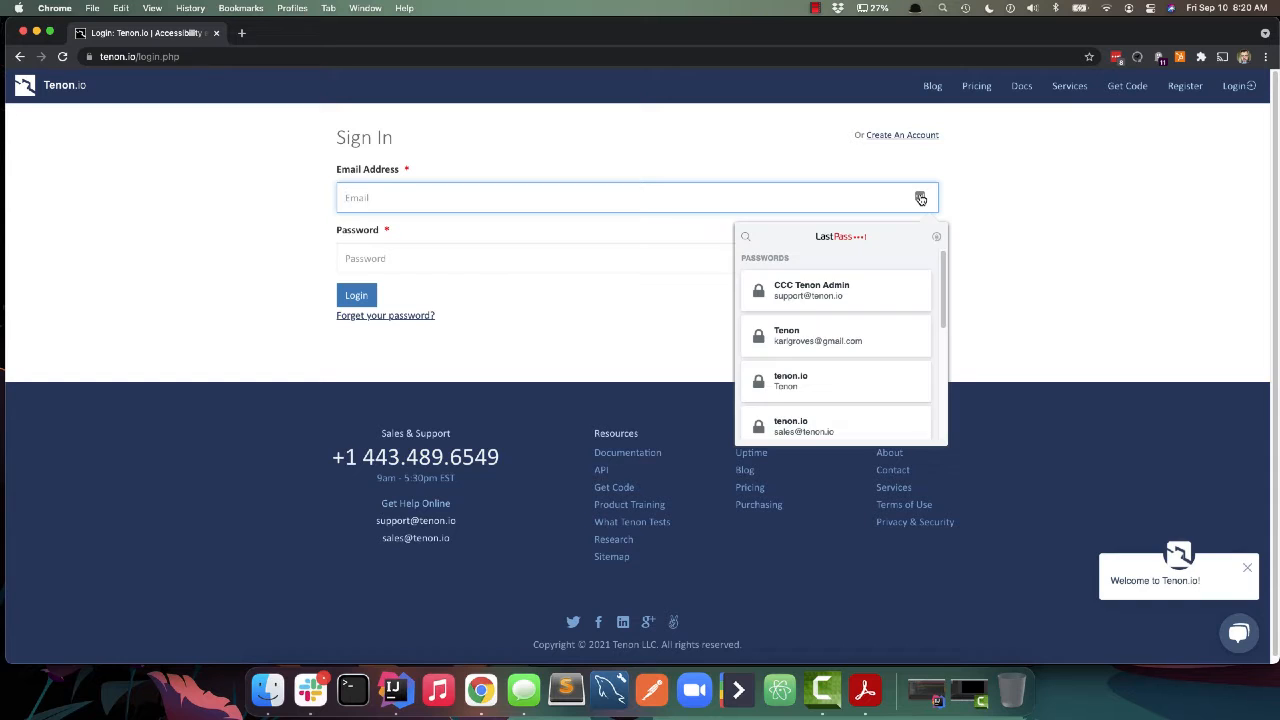
pyautogui.click(810, 340)
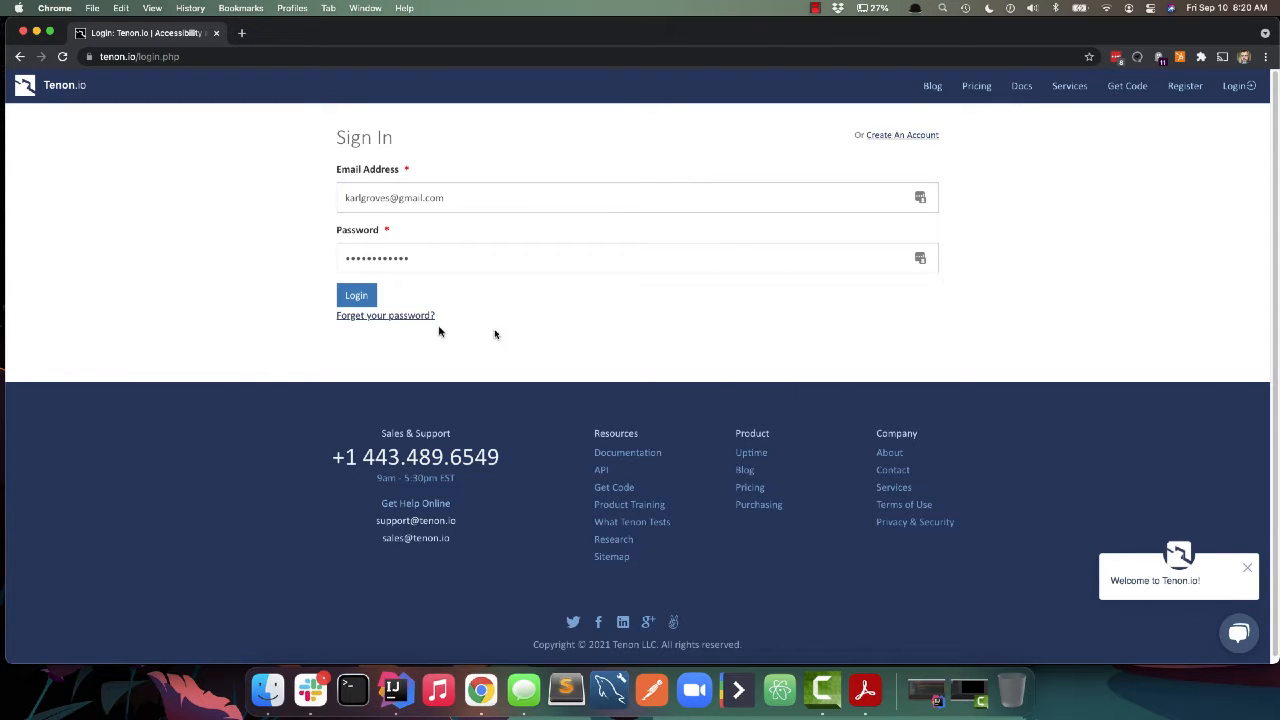
pyautogui.click(356, 298)
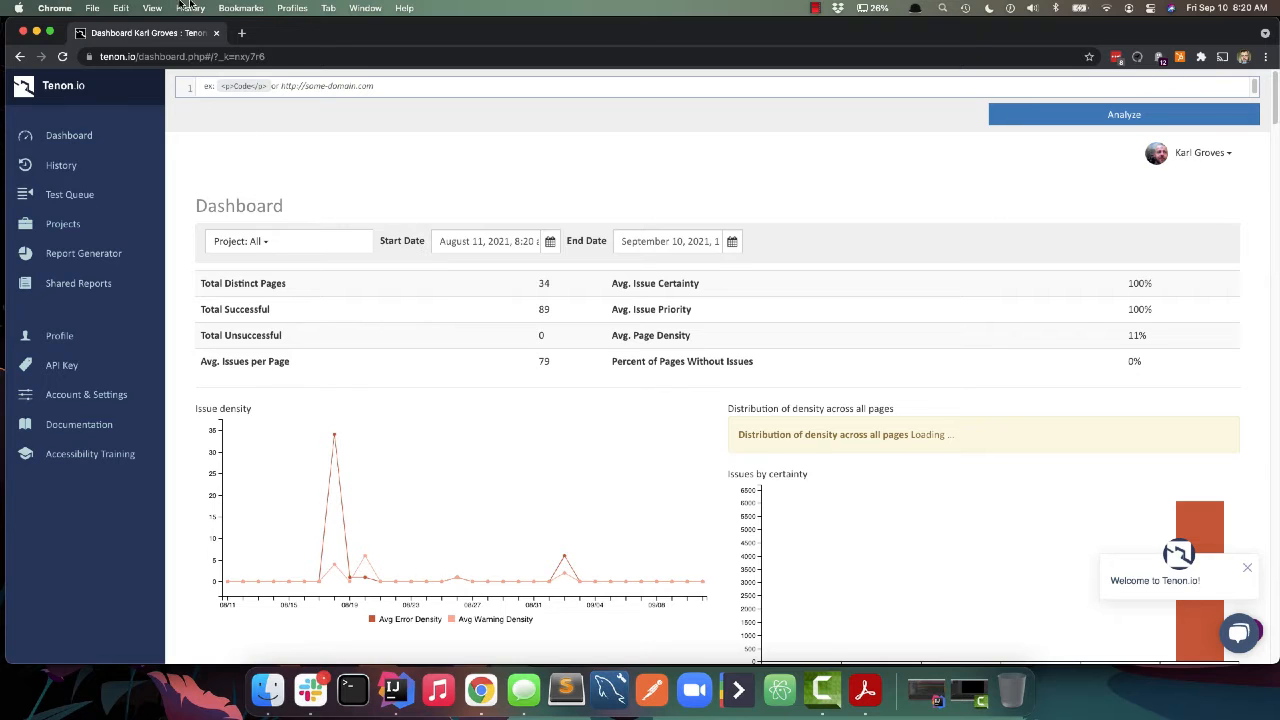
# - Export the issues of DEFAULT_PROJECT from the projects page to the Desktop as tenonIssueExportExample
pyautogui.click(56, 234)
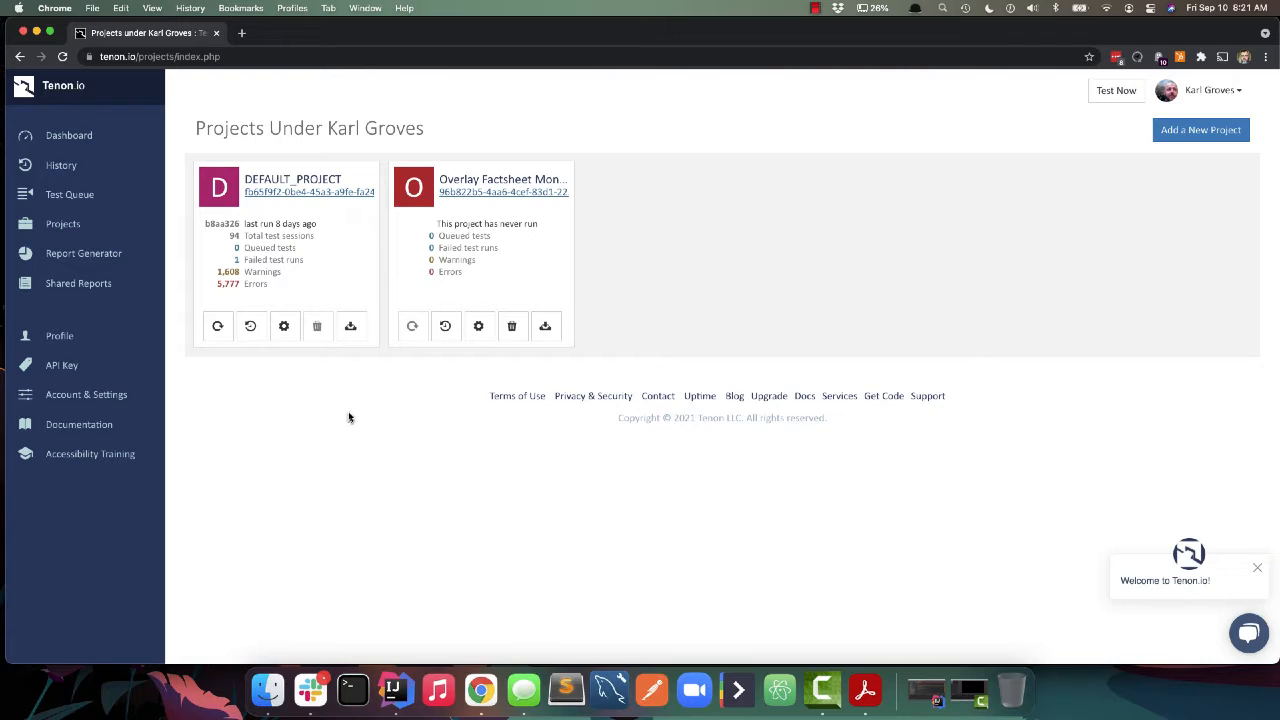
pyautogui.click(352, 328)
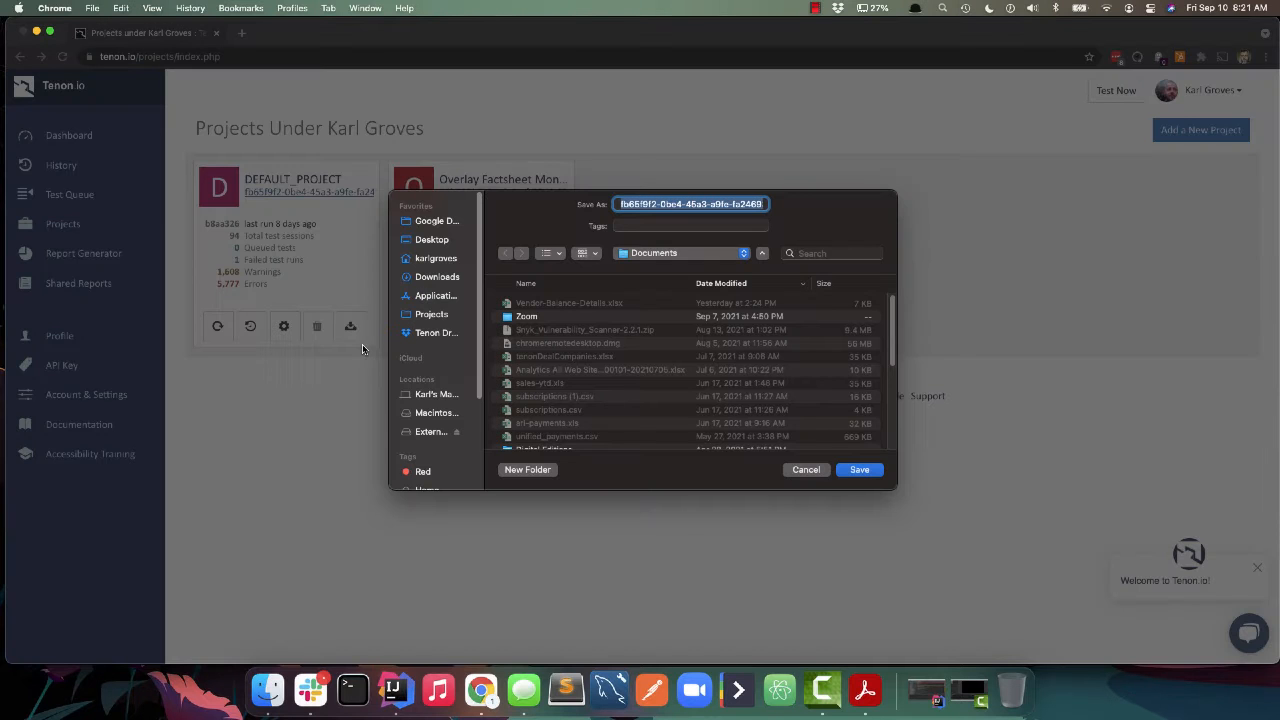
pyautogui.click(431, 241)
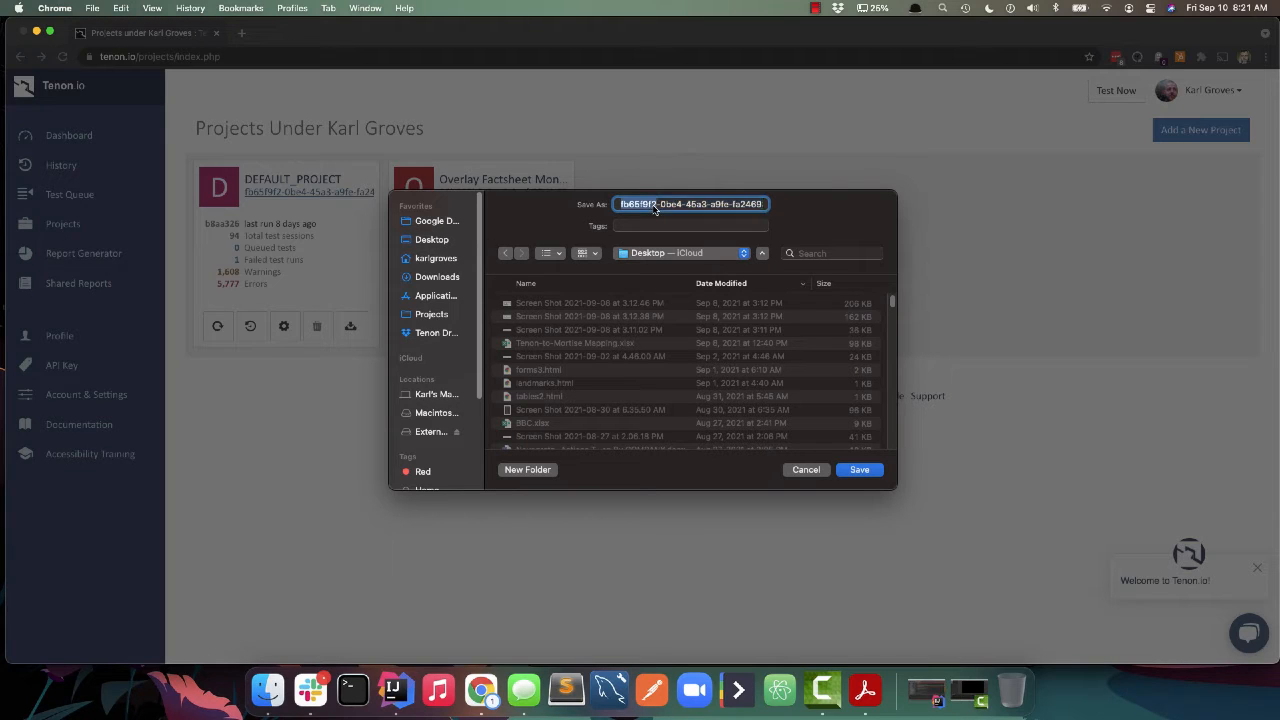
pyautogui.write('tenonIssue')
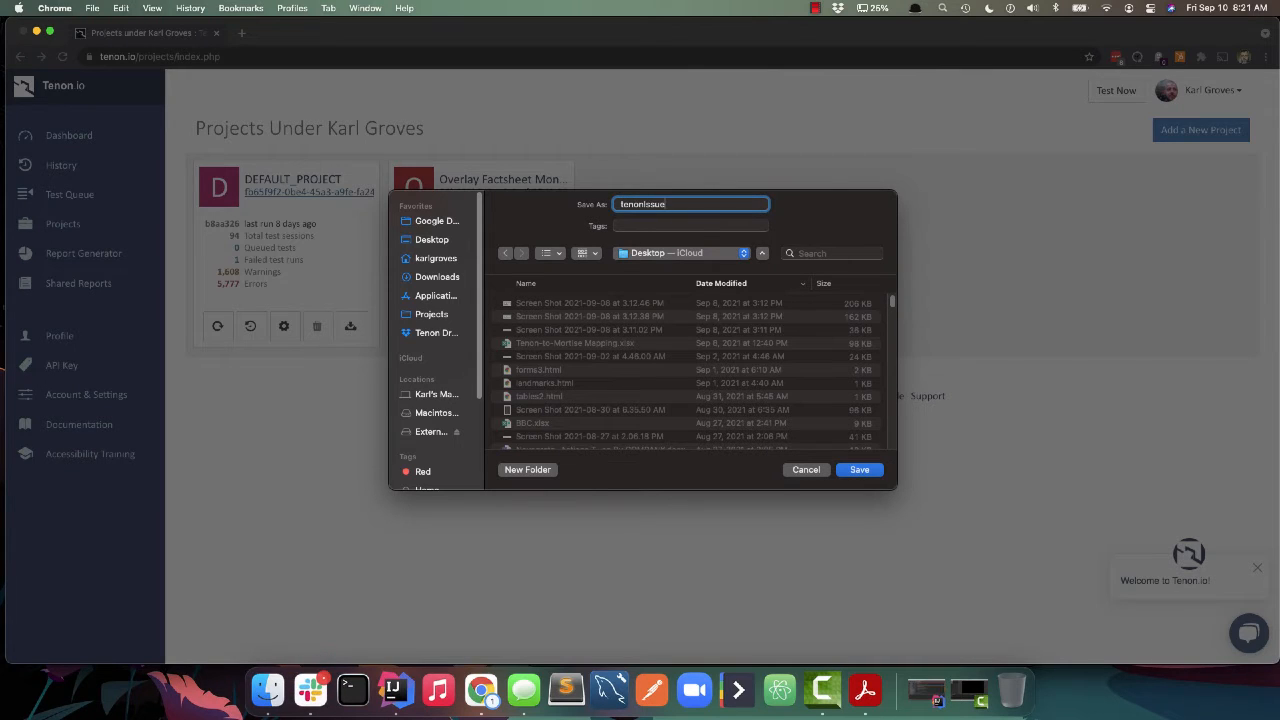
pyautogui.write('ExportExample')
pyautogui.click(859, 469)
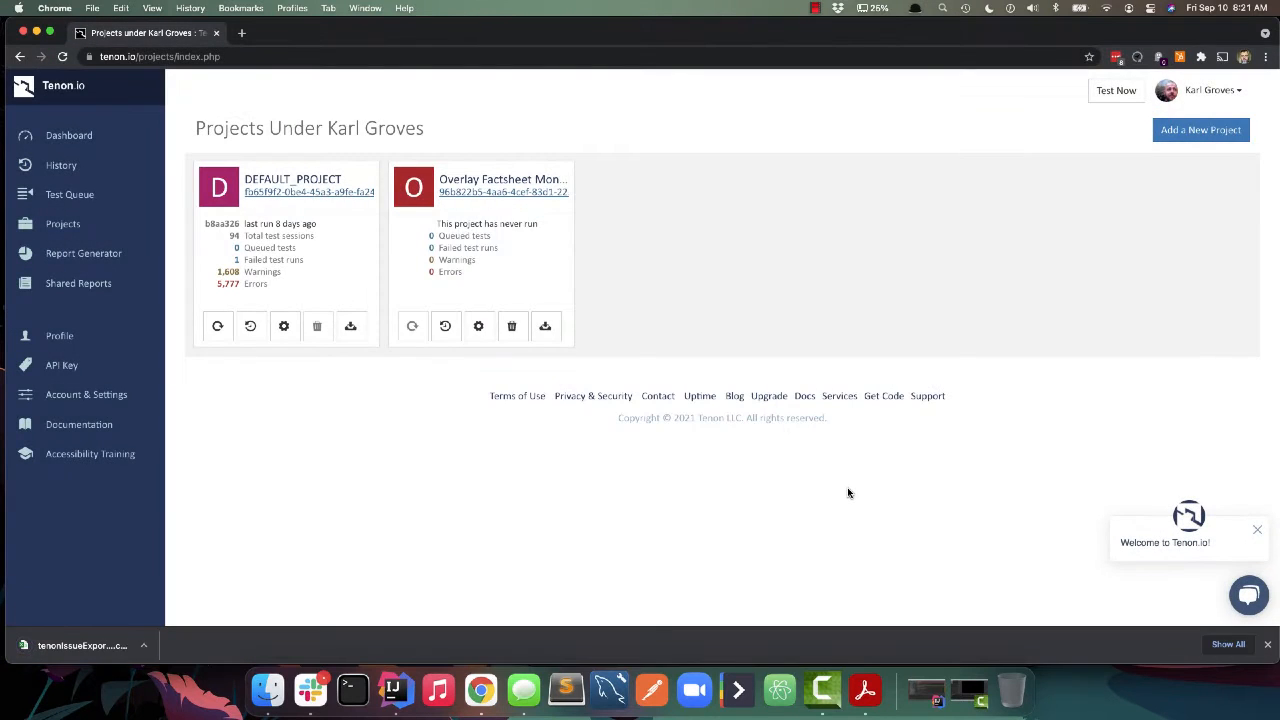
# - Locate the downloaded tenonIssueExportExample.csv in Finder and open it in Excel
pyautogui.click(150, 645)
pyautogui.click(240, 627)
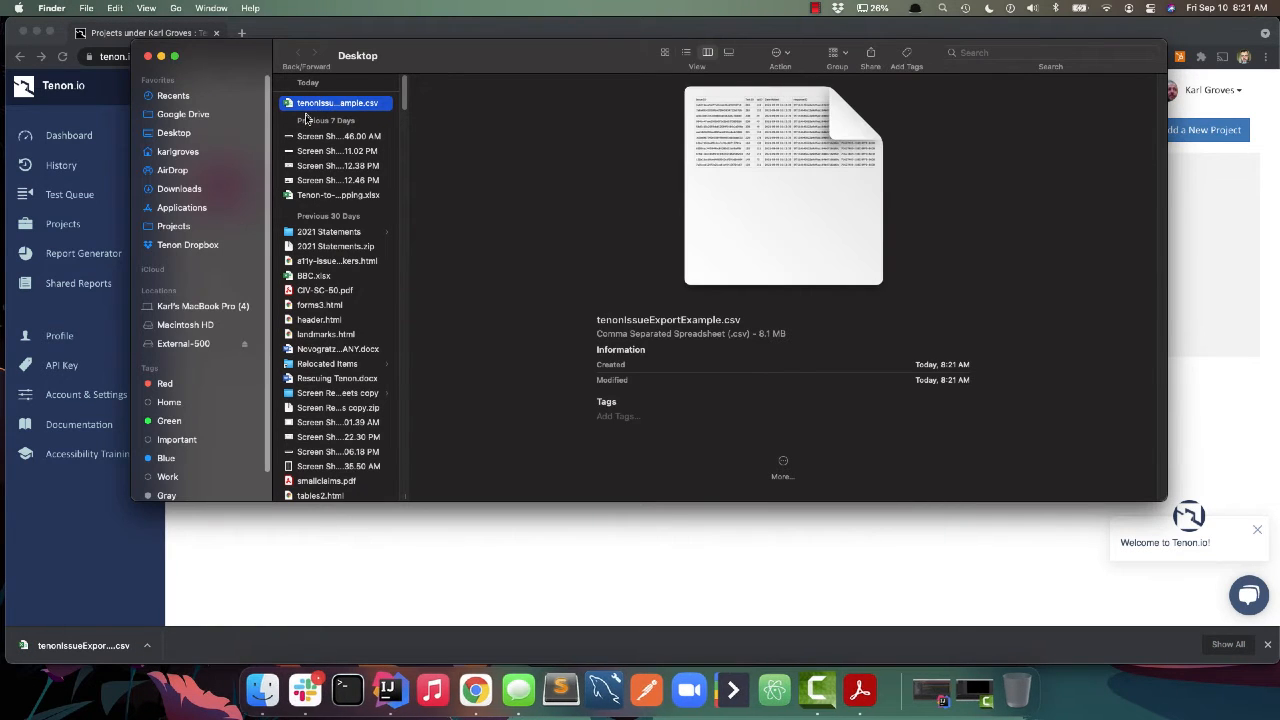
pyautogui.doubleClick(308, 106)
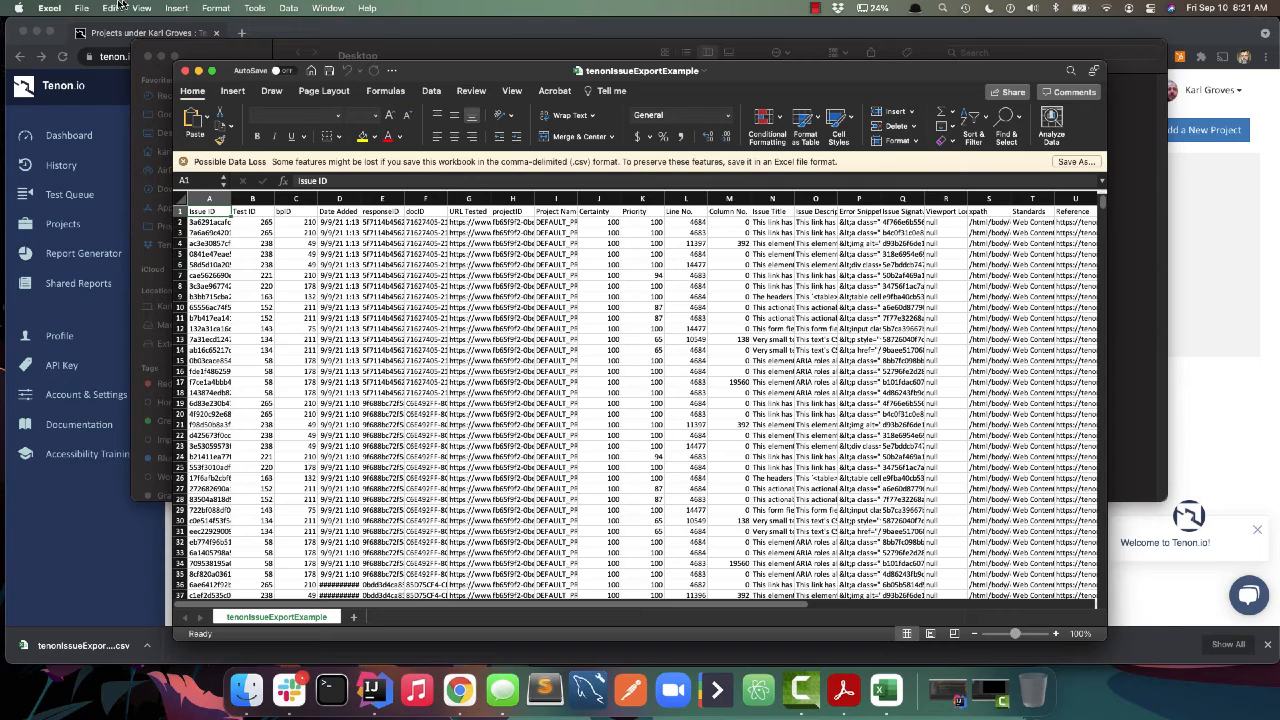
# - Save a copy of the CSV file to the Desktop as tenonIssueExportExample in Excel Workbook (.xlsx) format
pyautogui.click(85, 9)
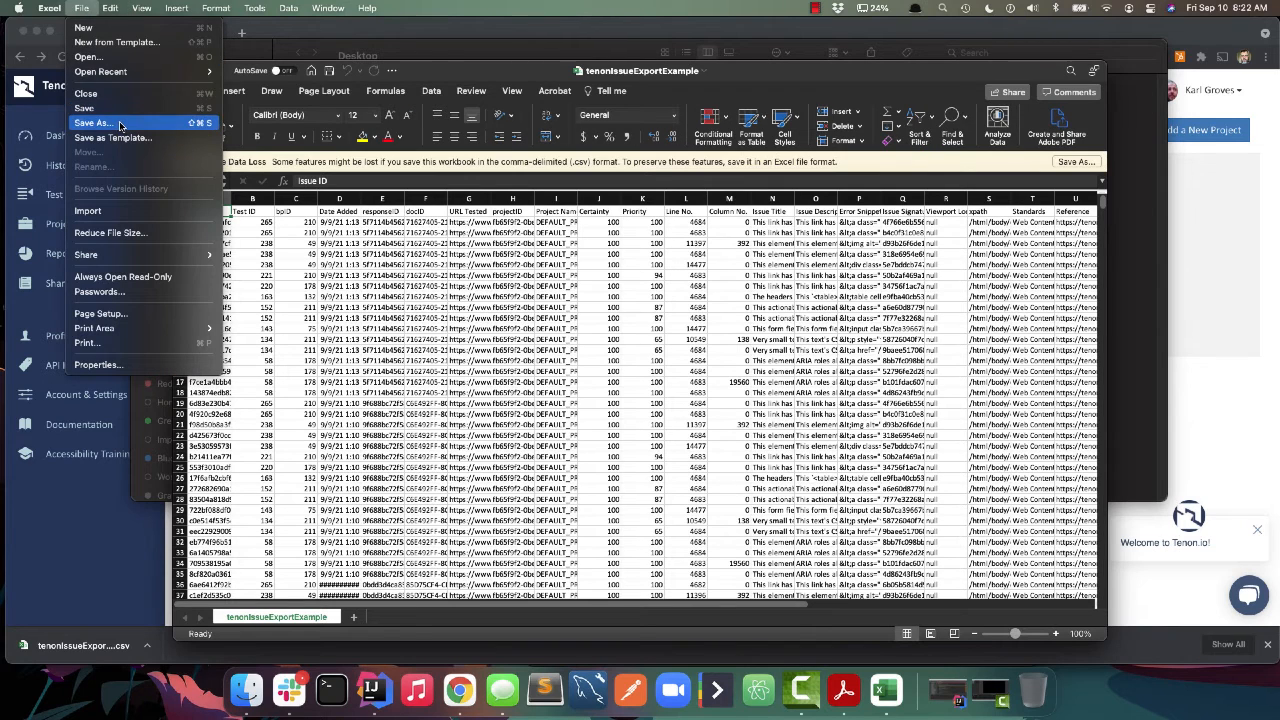
pyautogui.click(117, 122)
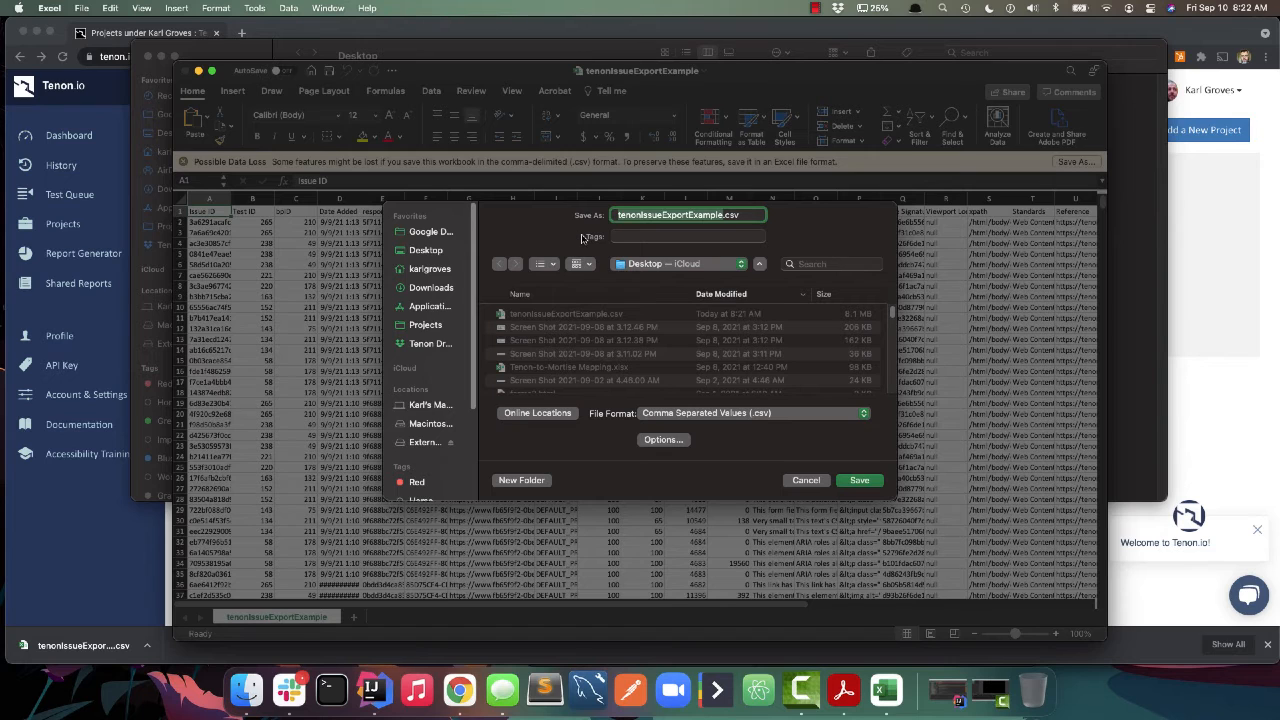
pyautogui.click(743, 420)
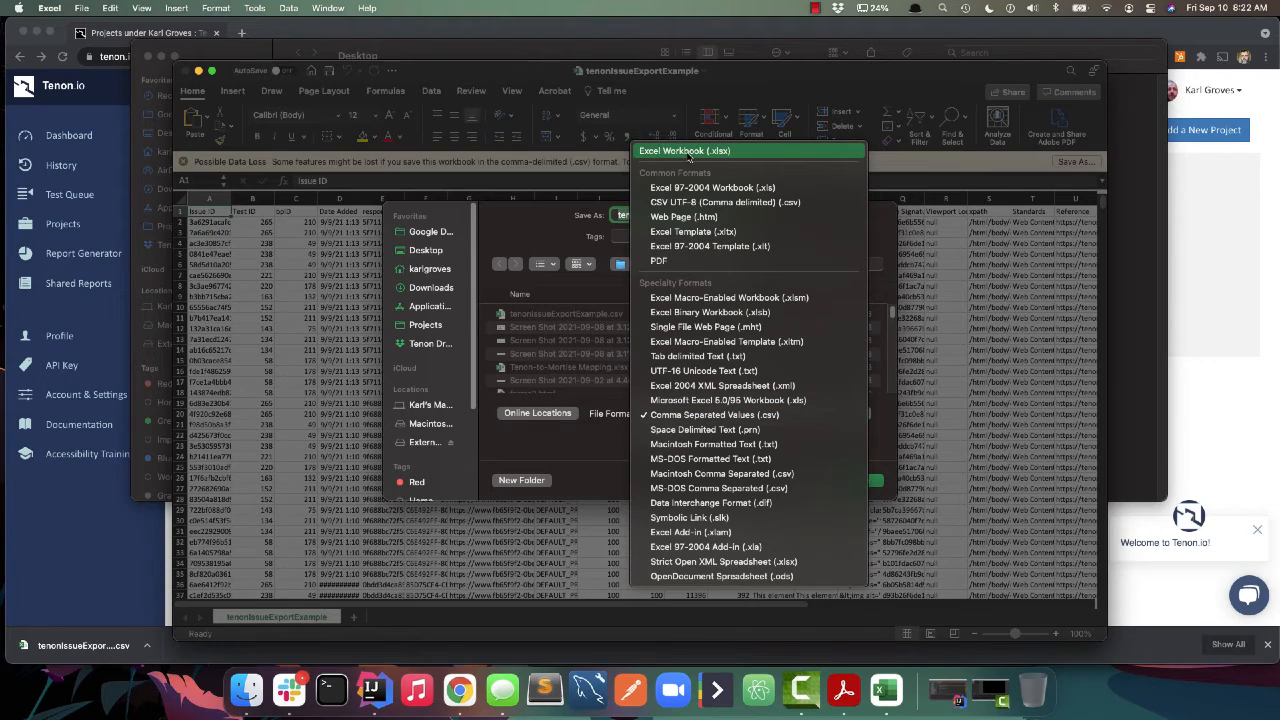
pyautogui.click(690, 155)
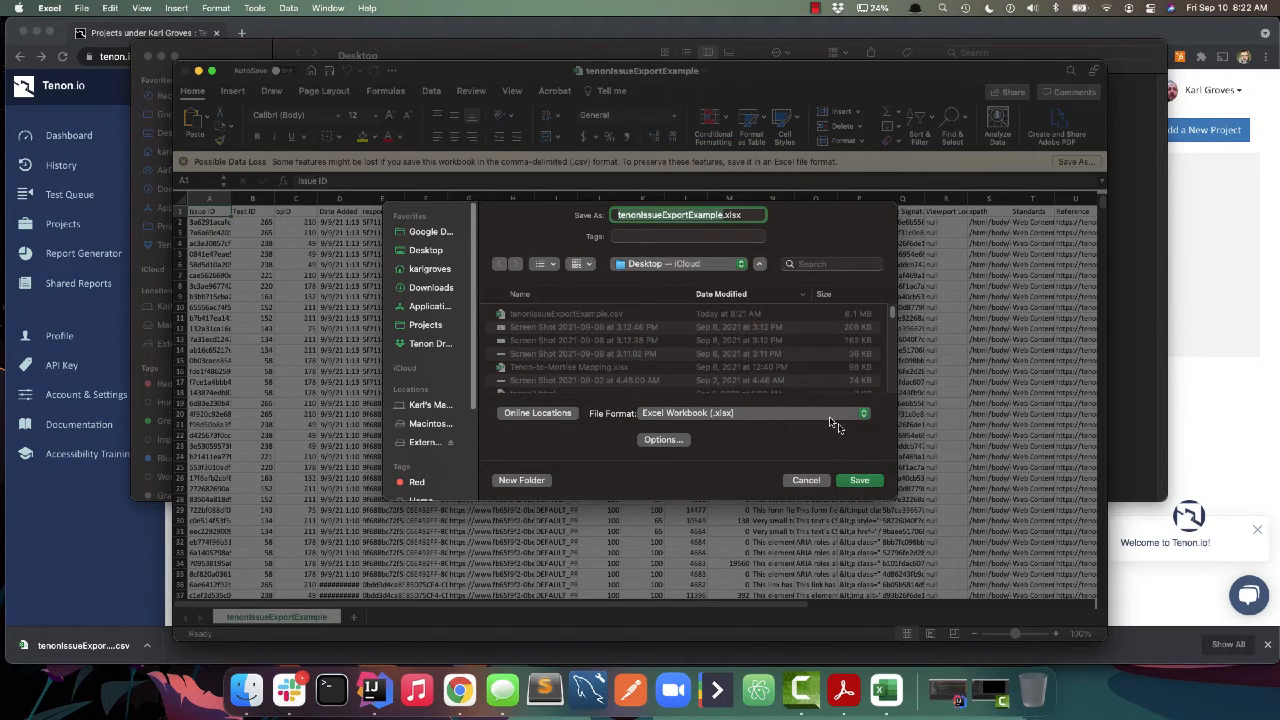
pyautogui.click(859, 480)
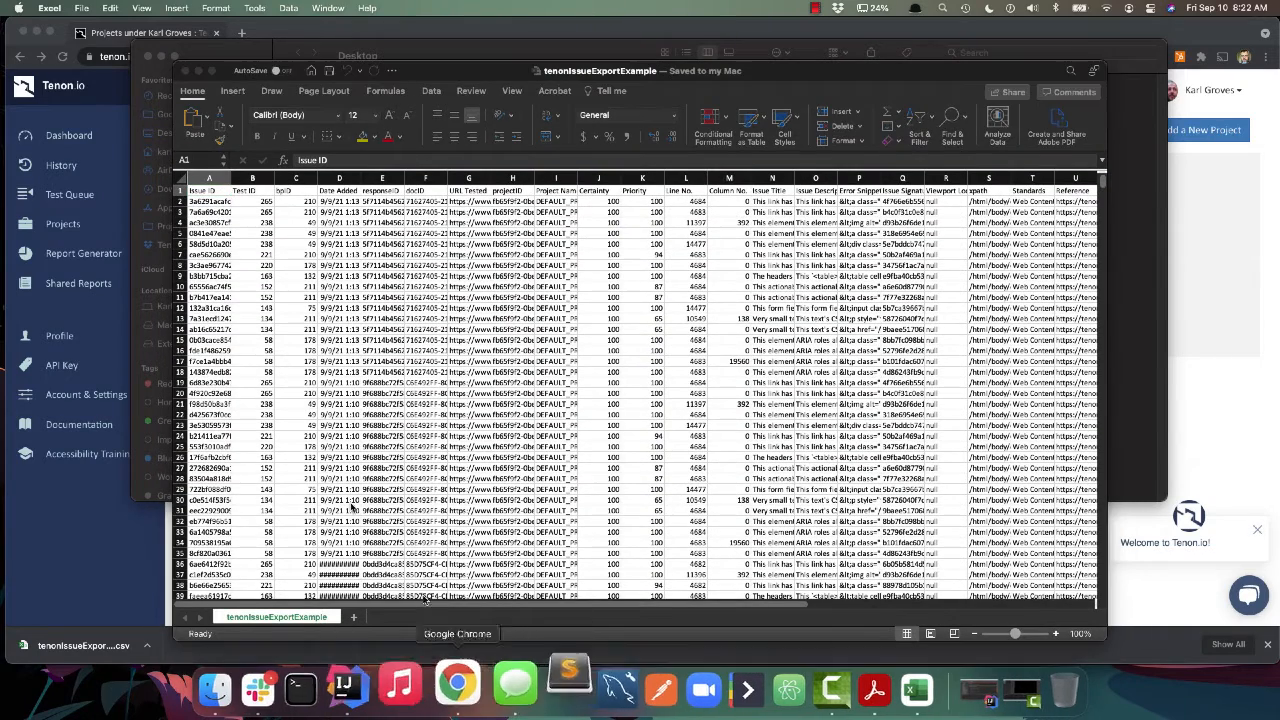
# - Bring up the column list in Sublime Text, move it out of the way, and enlarge the Excel window to fill the screen
pyautogui.click(569, 683)
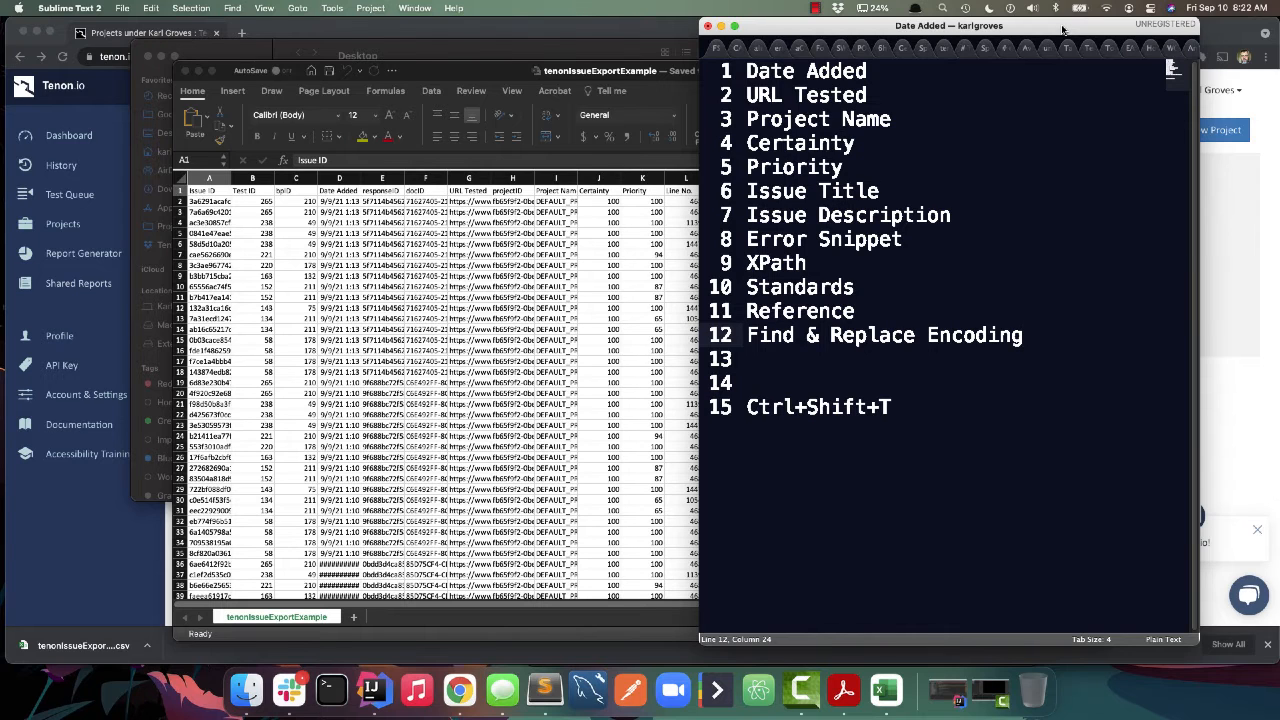
pyautogui.moveTo(1063, 29); pyautogui.dragTo(982, 4)
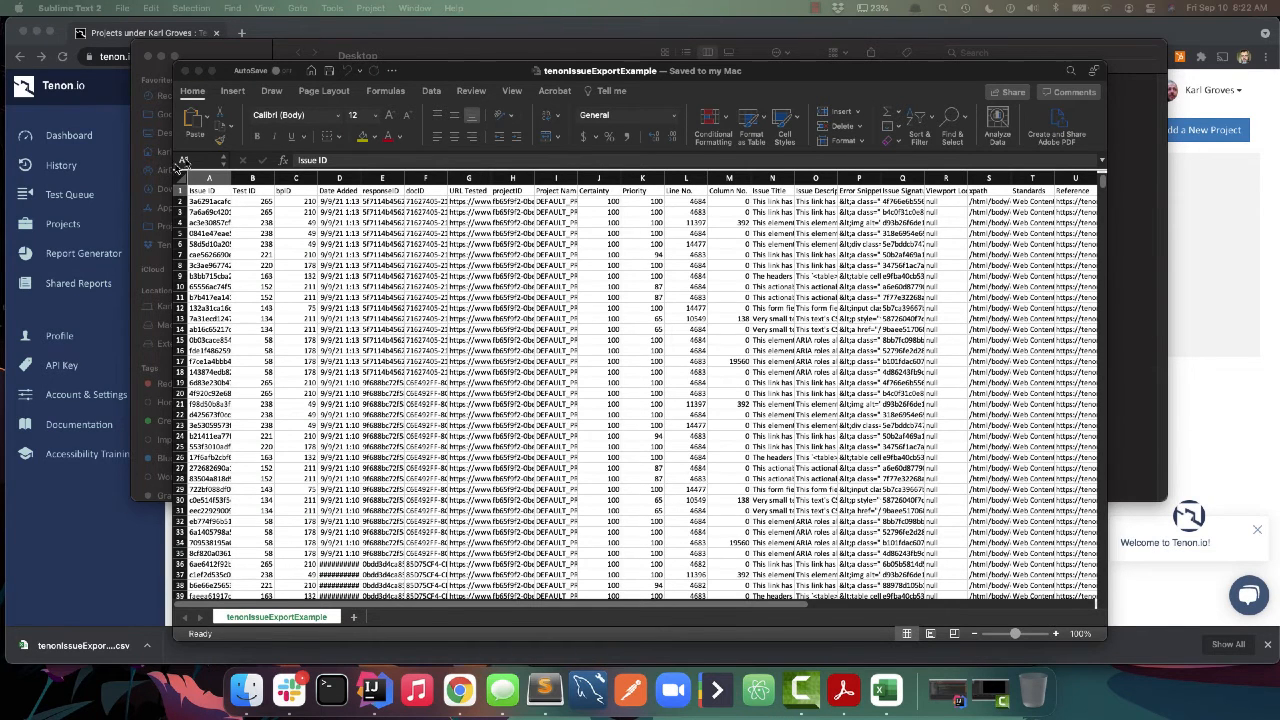
pyautogui.moveTo(471, 75); pyautogui.dragTo(325, 35)
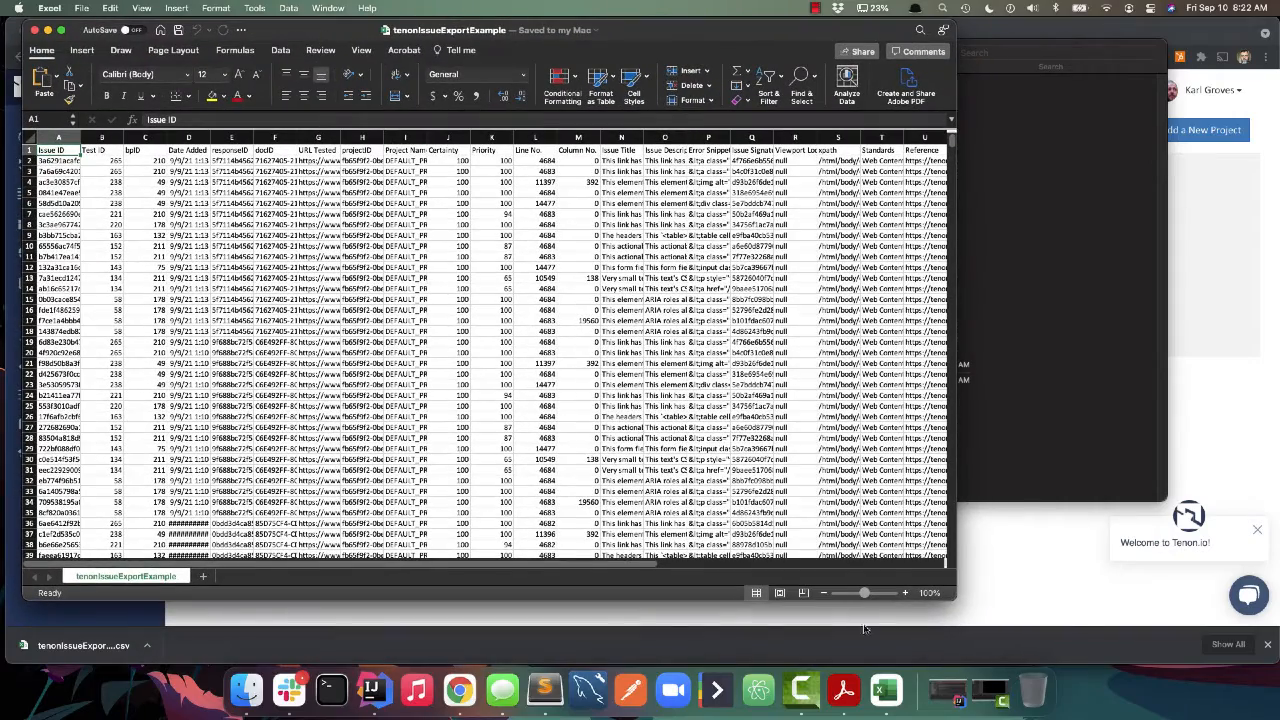
pyautogui.moveTo(957, 599); pyautogui.dragTo(1256, 622)
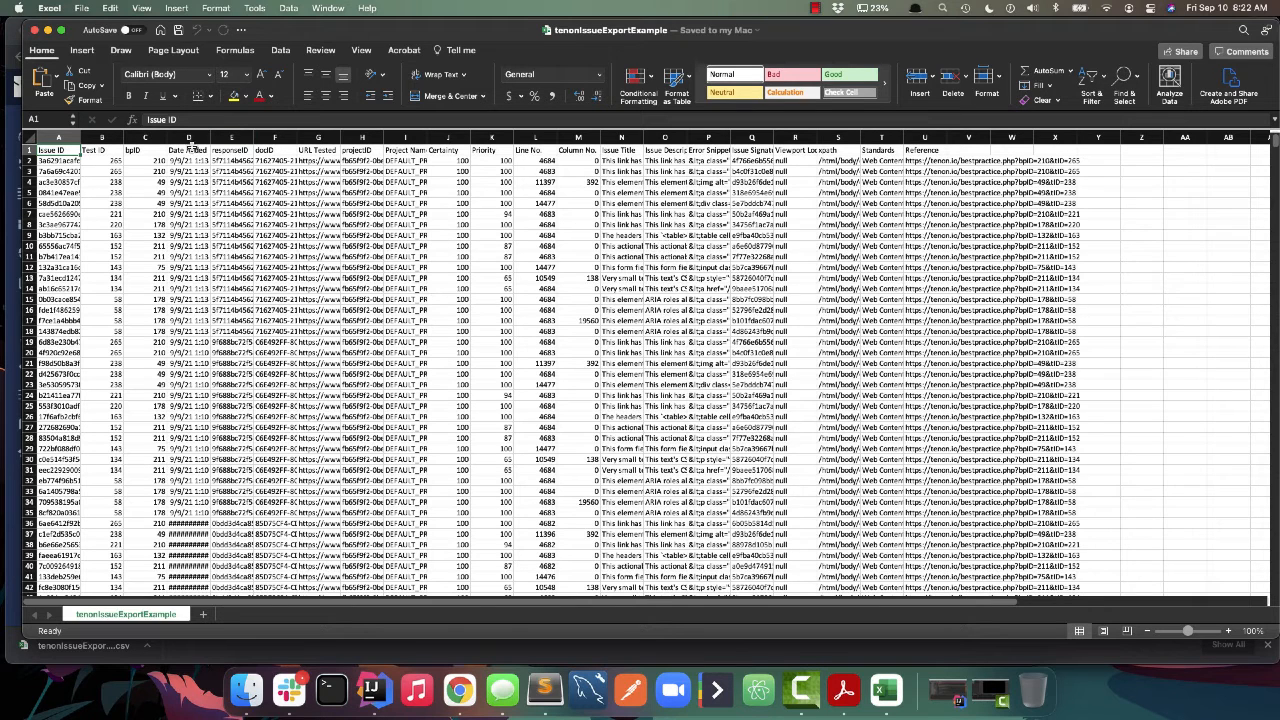
# - Set up a new macro recording named FilterTenonIssueColumns, stored in the Personal Macro Workbook, with the shortcut Ctrl+Shift+T
pyautogui.click(253, 8)
pyautogui.moveTo(302, 268)
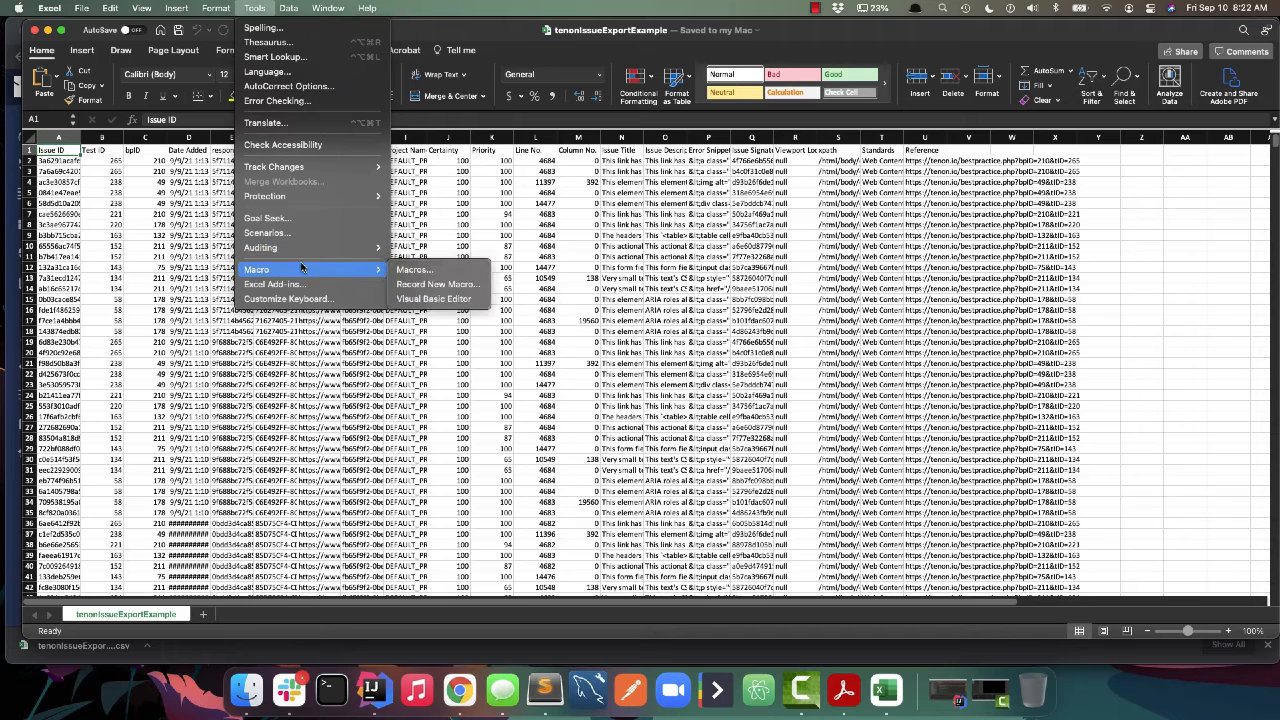
pyautogui.click(420, 284)
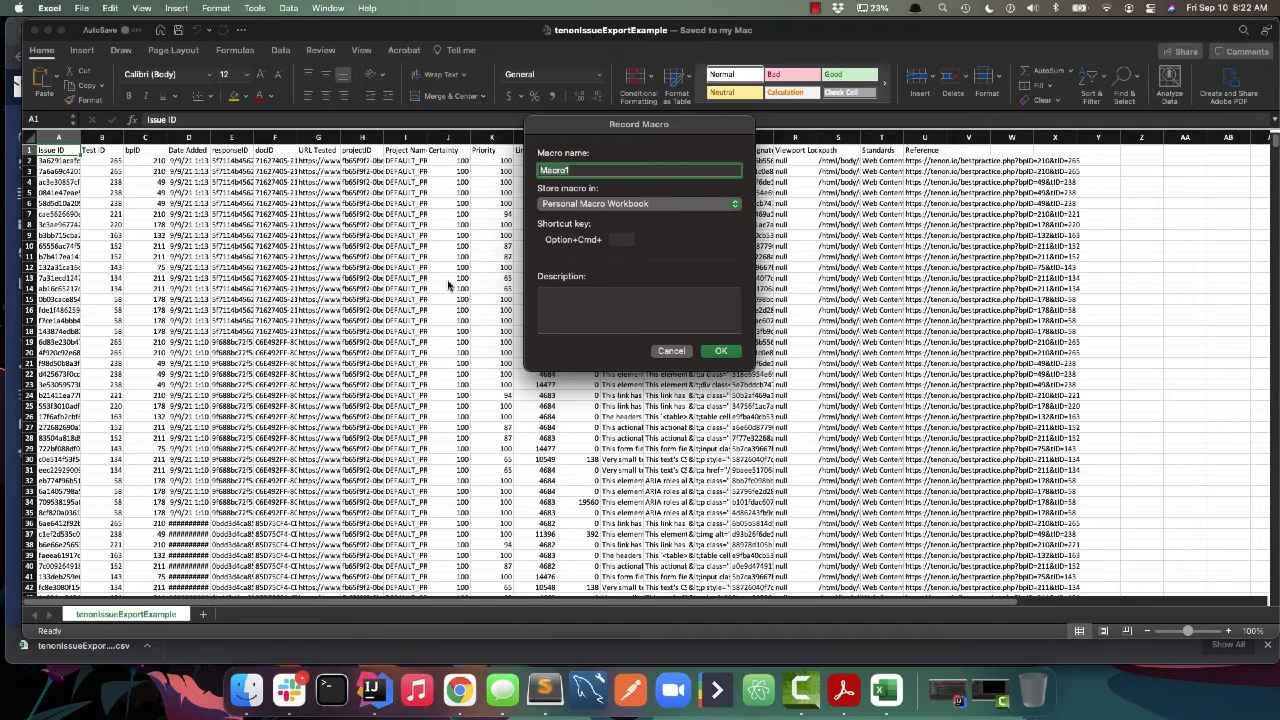
pyautogui.write('FilterTenonIssuesColumns')
pyautogui.click(601, 205)
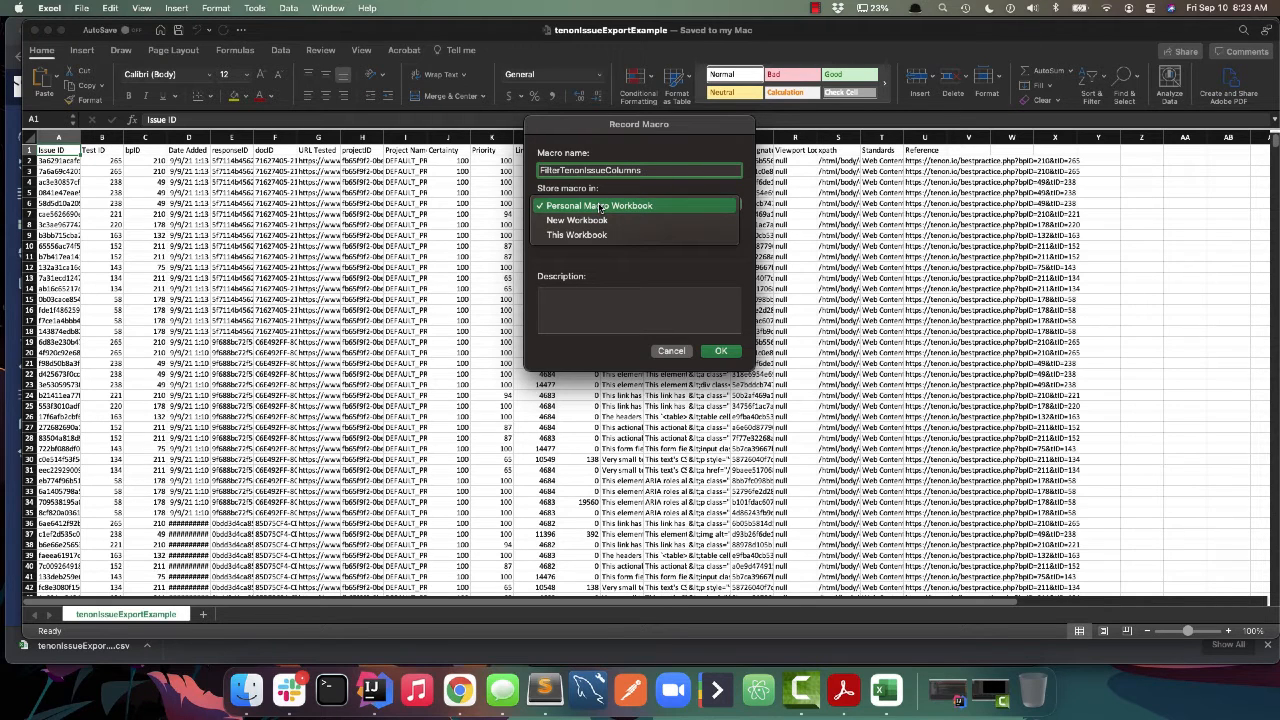
pyautogui.click(601, 205)
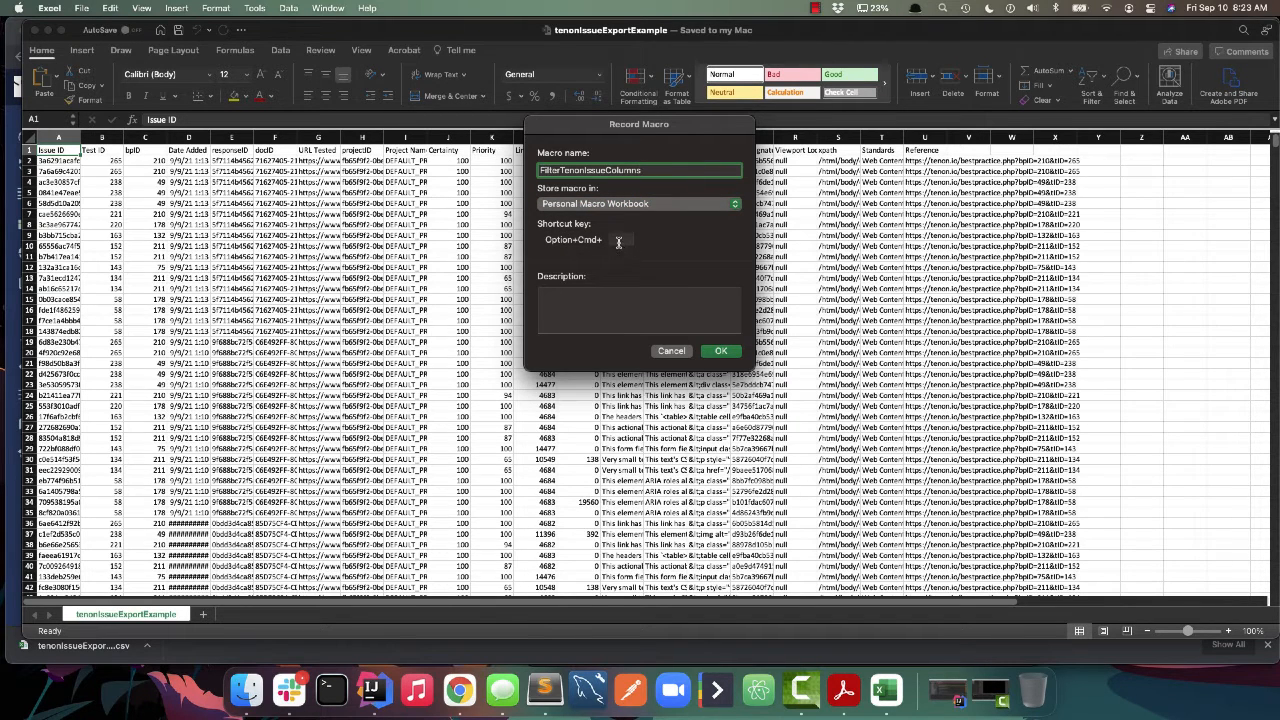
pyautogui.click(618, 241)
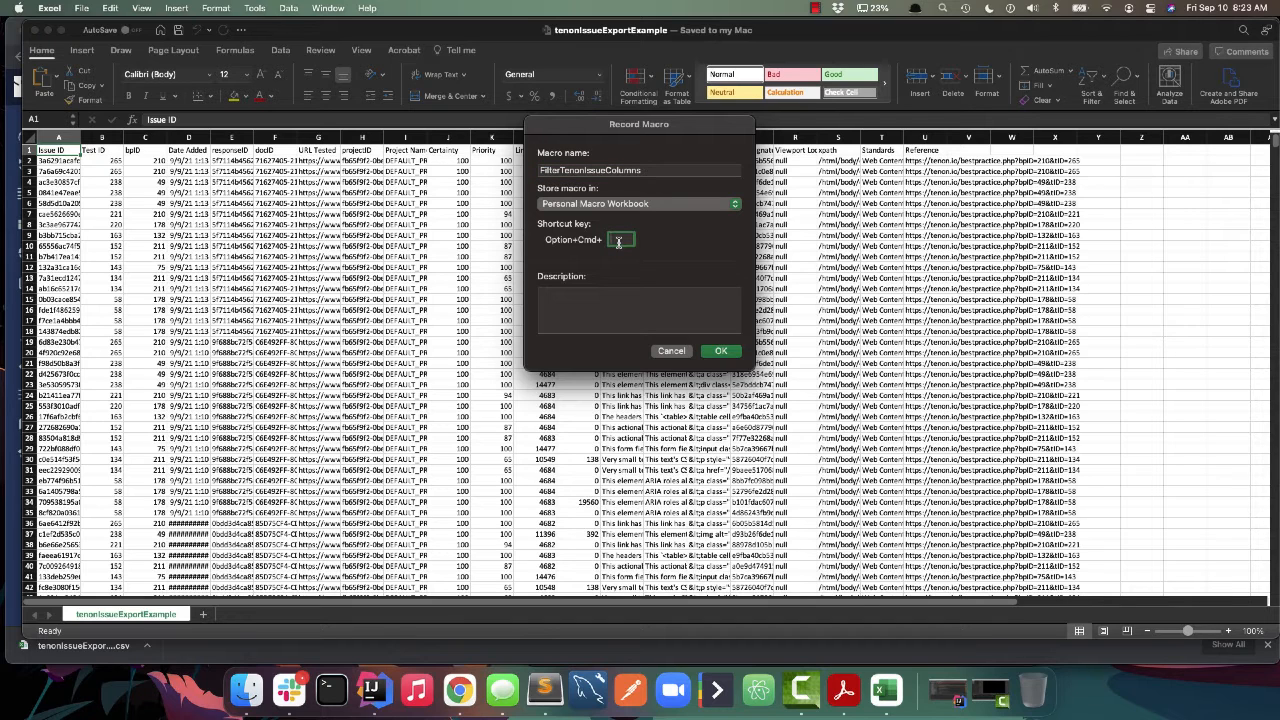
pyautogui.write('T')
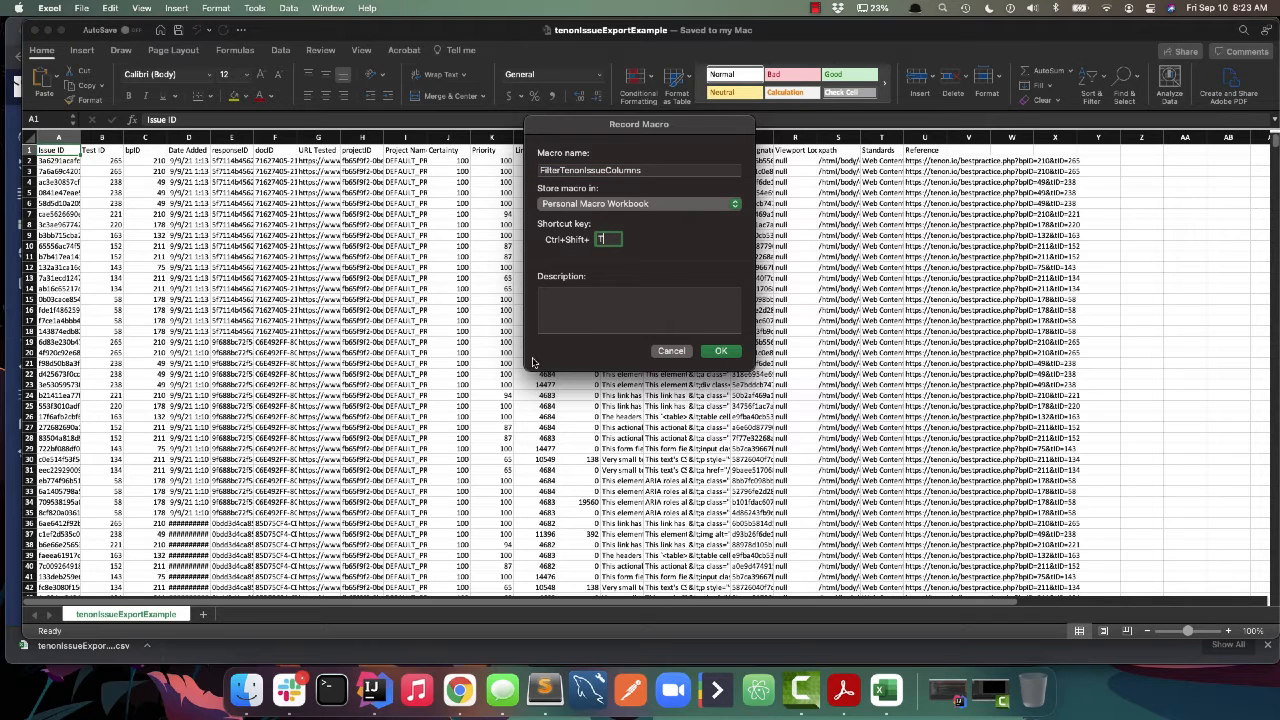
# - Describe the macro as deleting irrelevant columns from Tenon issues and fixing encoded HTML entities, and start the recording
pyautogui.click(600, 319)
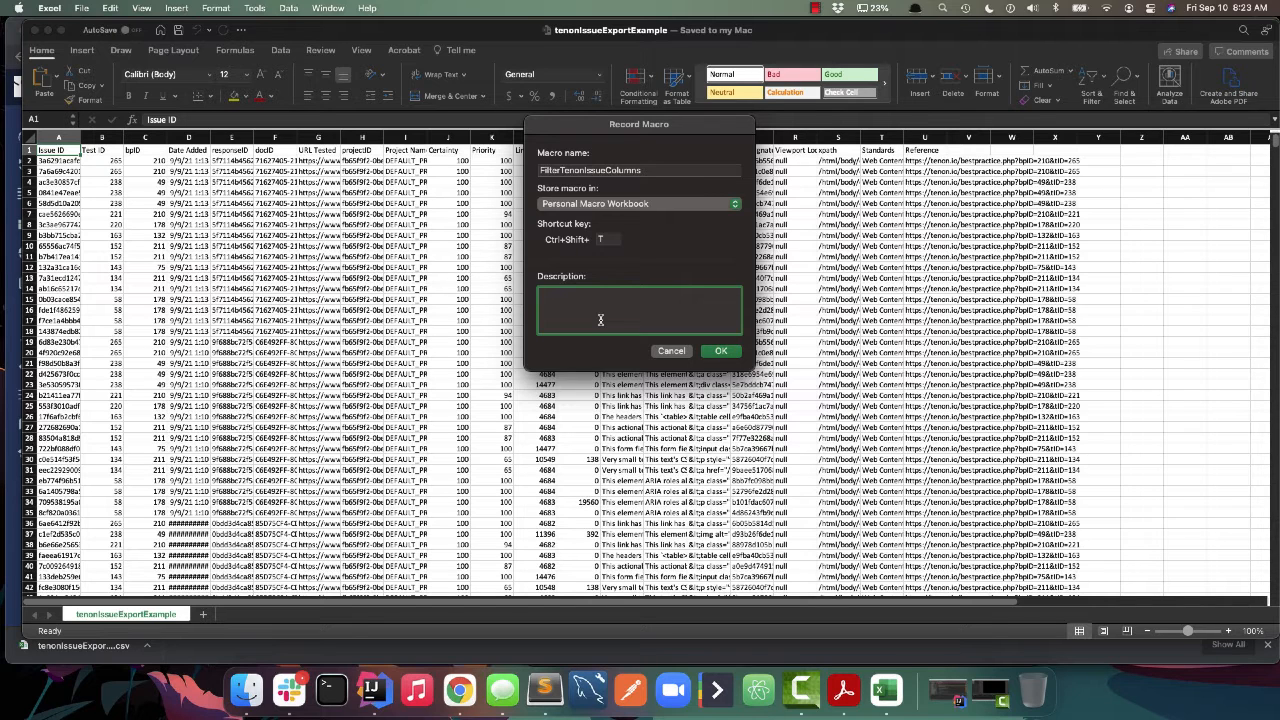
pyautogui.write('Delete Irrelevant Columns from')
pyautogui.write('Ten')
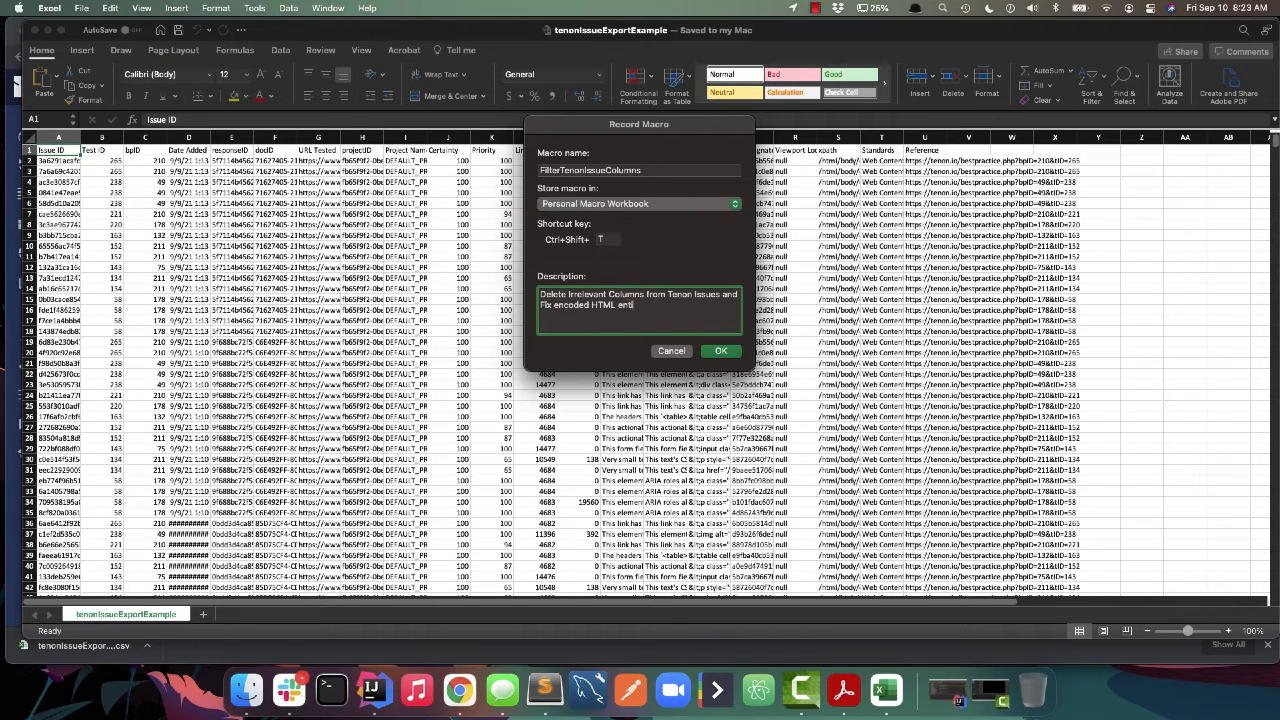
pyautogui.click(720, 353)
# - Delete the Issue ID, Test ID and bpID columns from the sheet
pyautogui.click(795, 320)
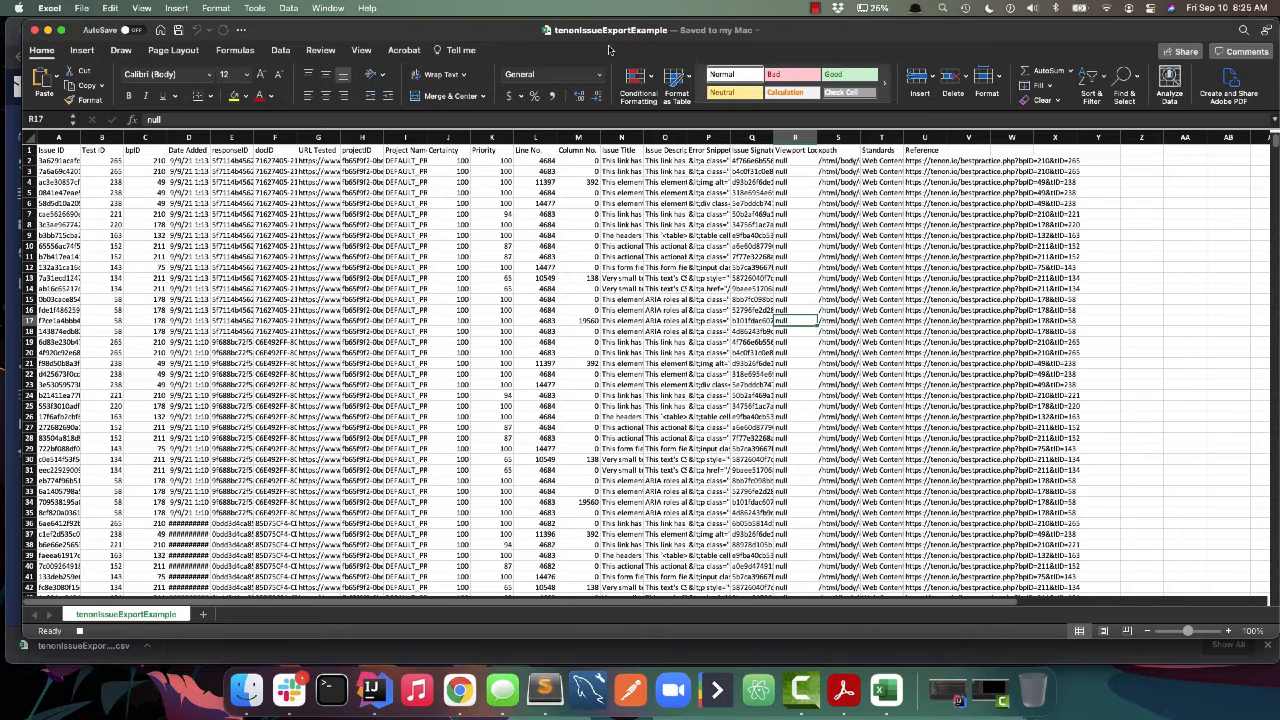
pyautogui.rightClick(70, 134)
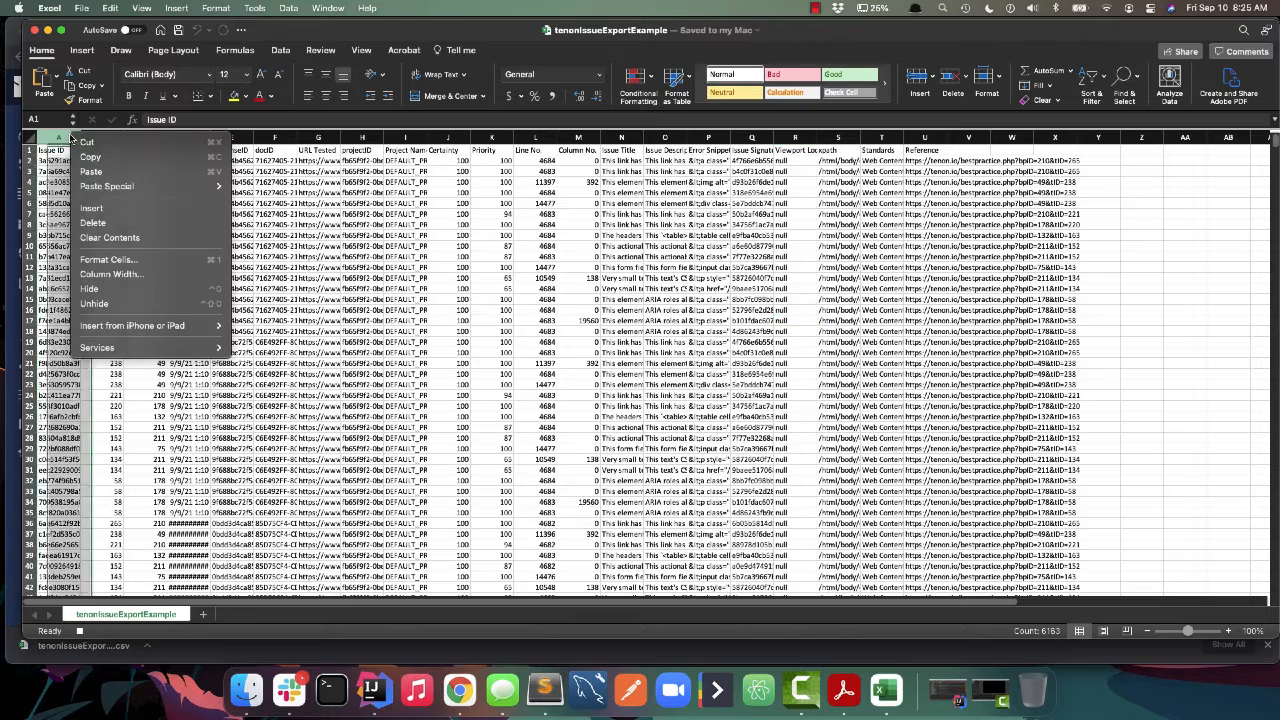
pyautogui.click(117, 227)
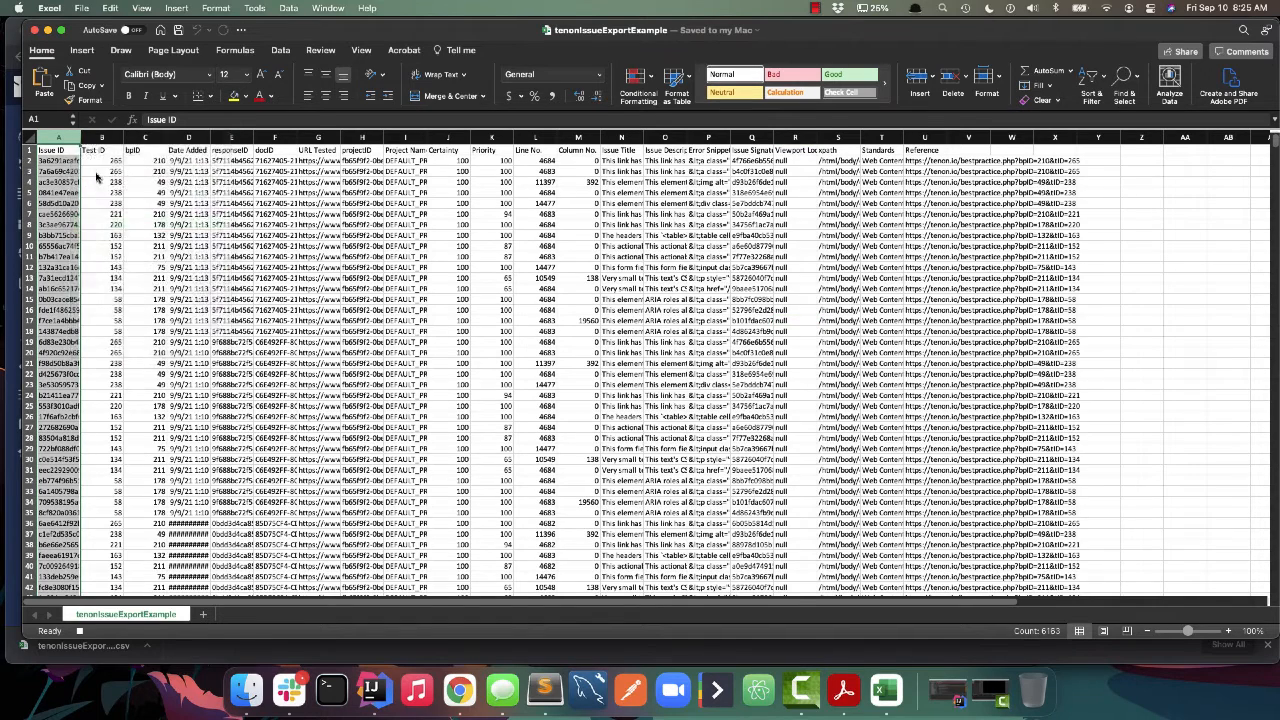
pyautogui.rightClick(72, 141)
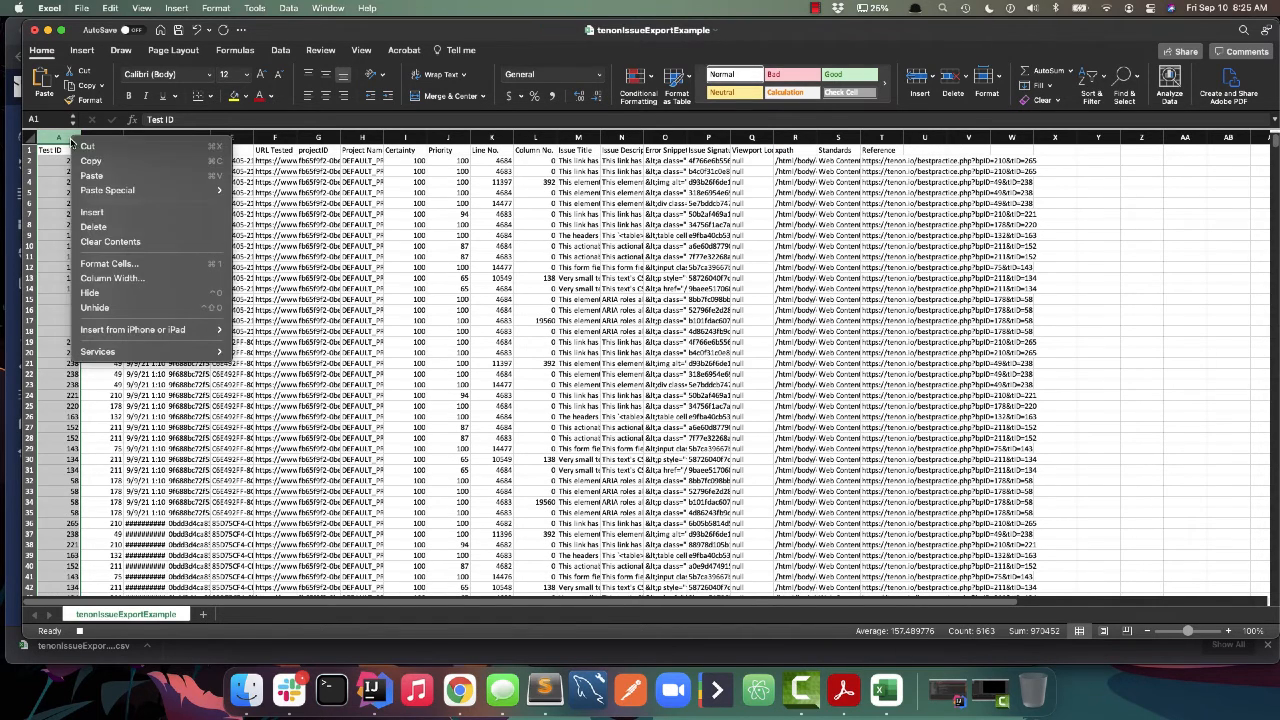
pyautogui.click(93, 227)
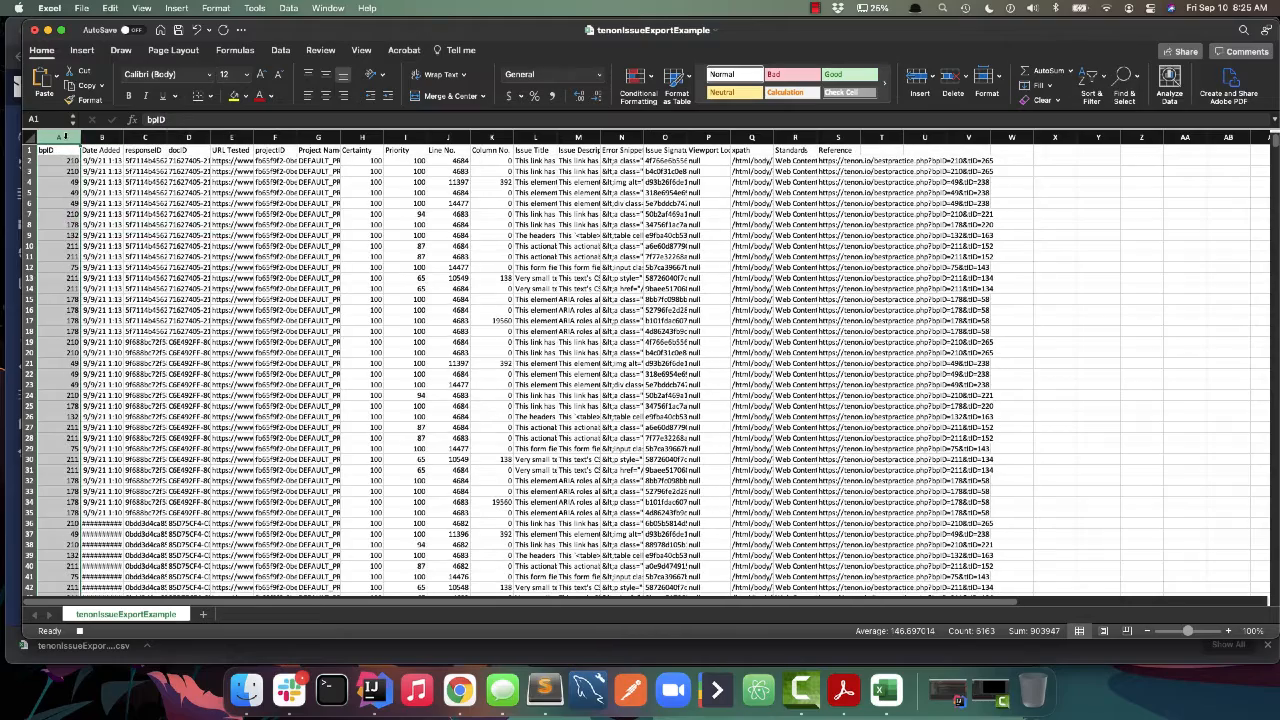
pyautogui.rightClick(66, 137)
pyautogui.click(88, 224)
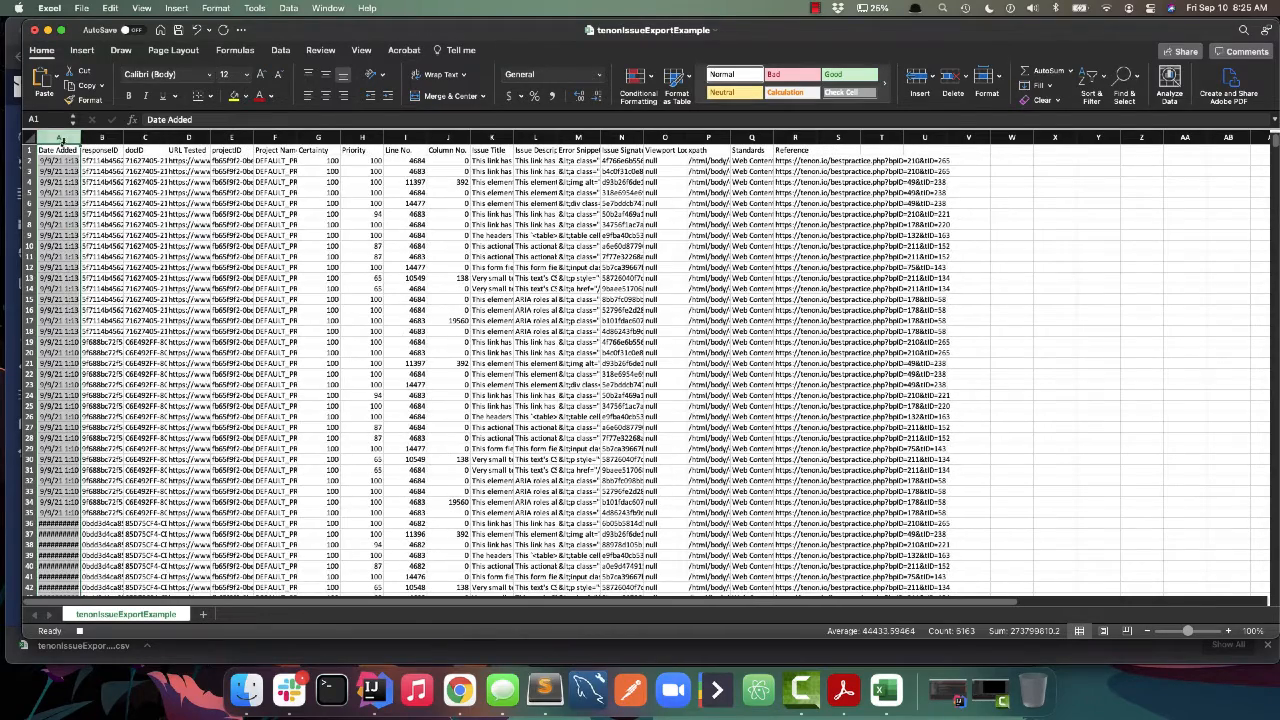
# - Delete the responseID, docID and projectID columns from the sheet
pyautogui.rightClick(100, 138)
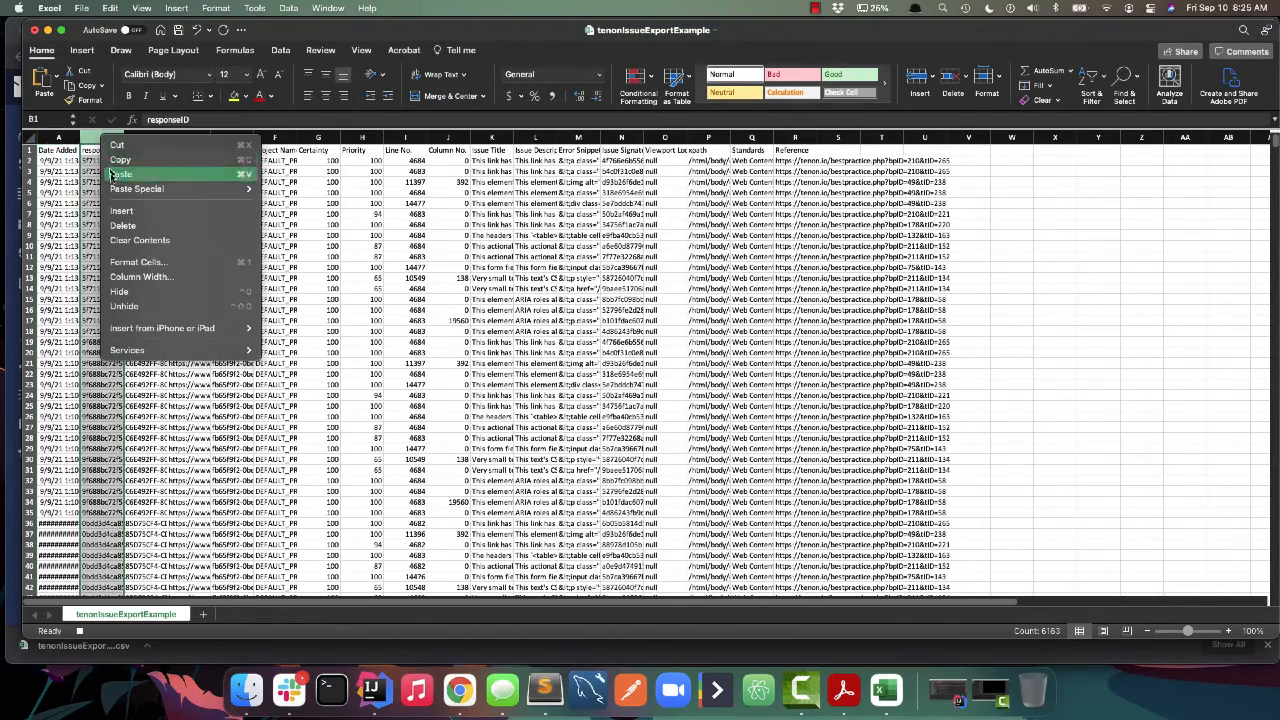
pyautogui.click(120, 226)
pyautogui.rightClick(105, 140)
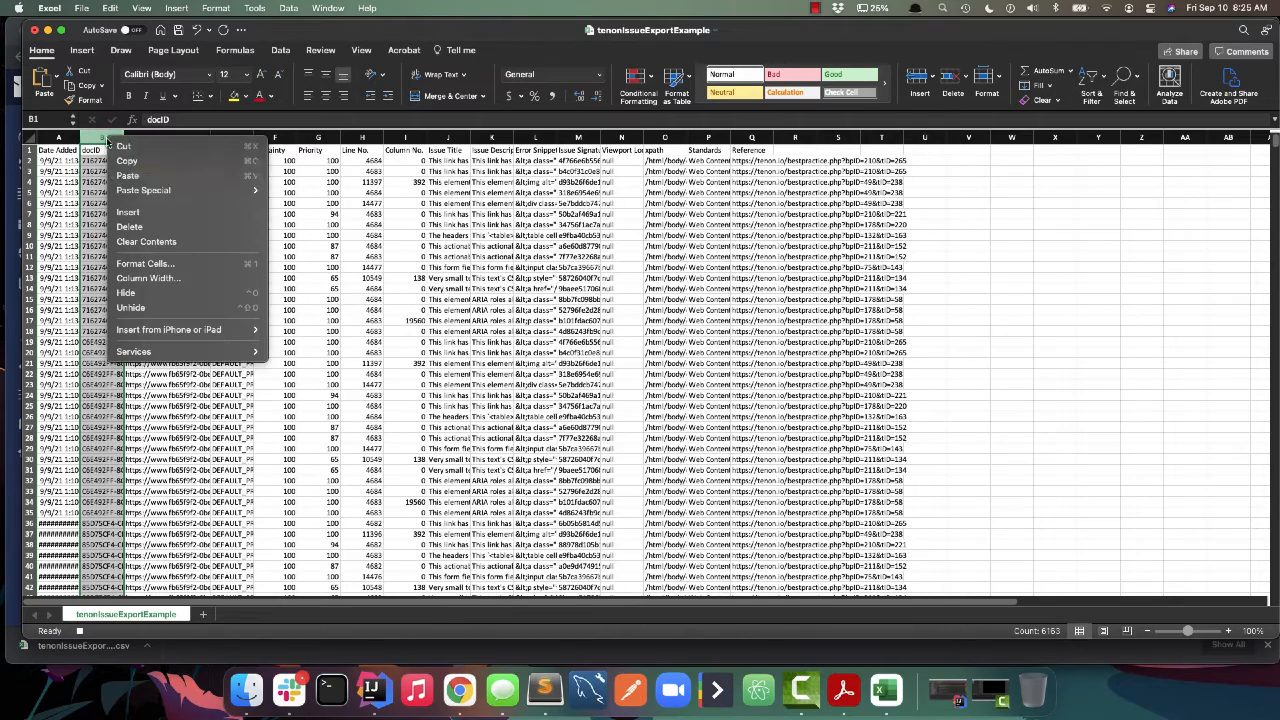
pyautogui.click(103, 145)
pyautogui.press('super+minus')
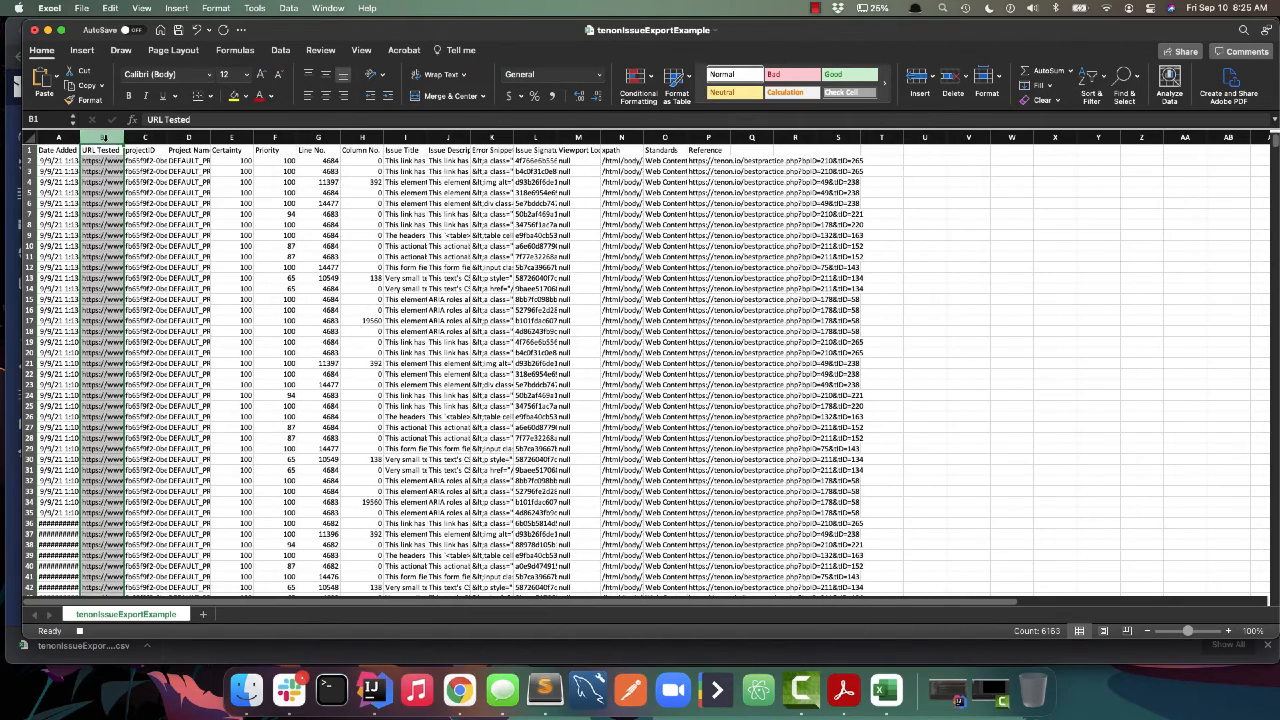
pyautogui.rightClick(142, 142)
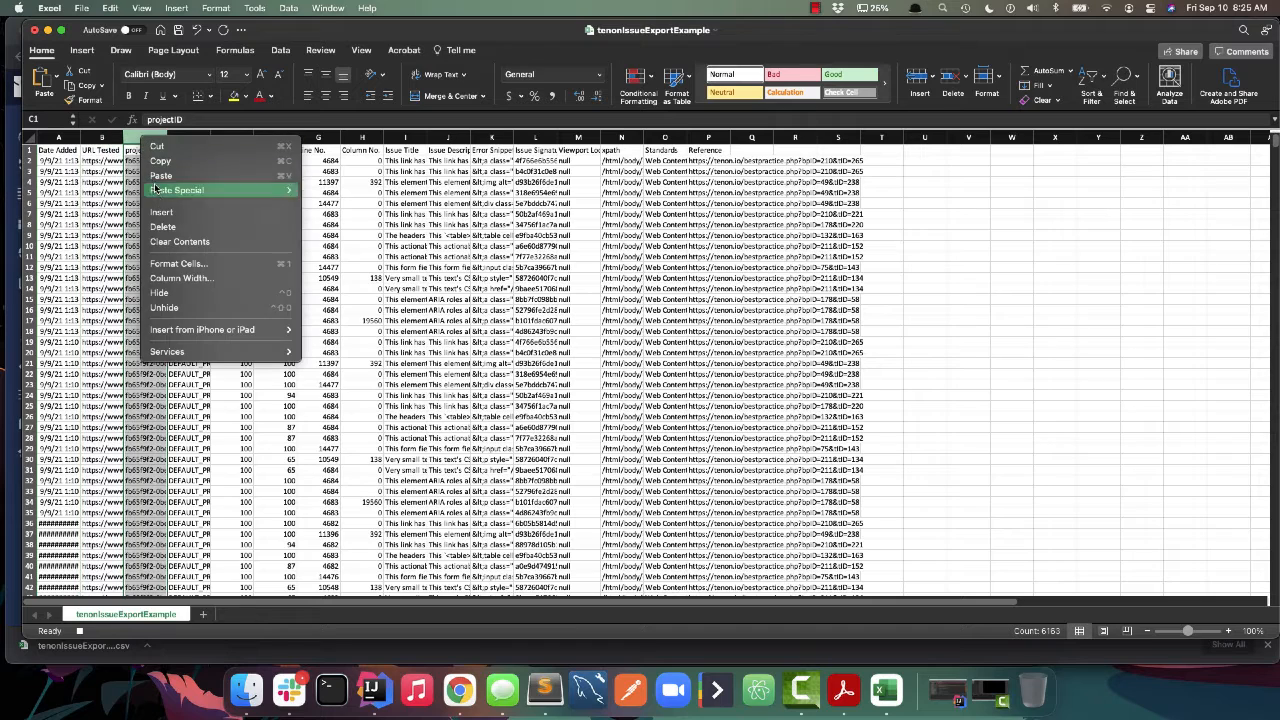
pyautogui.click(163, 226)
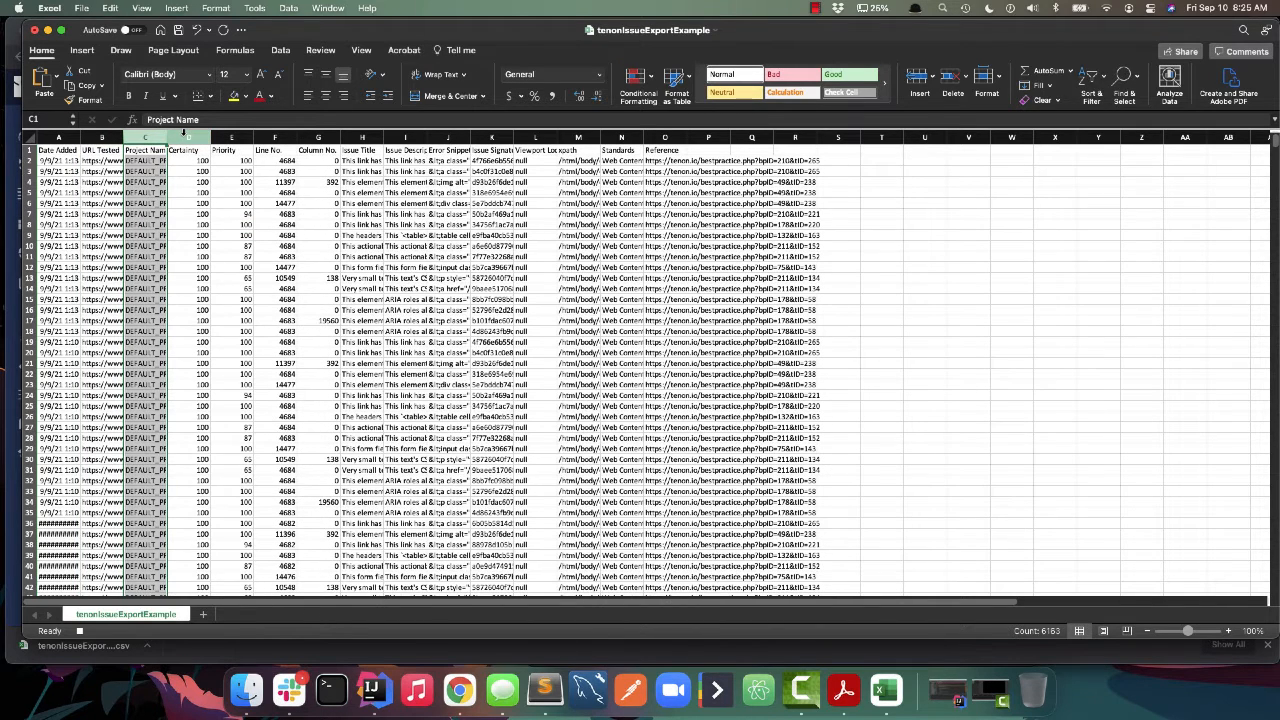
# - Keep the Certainty and Priority columns, and delete the Line No. and Column No. columns
pyautogui.click(184, 134)
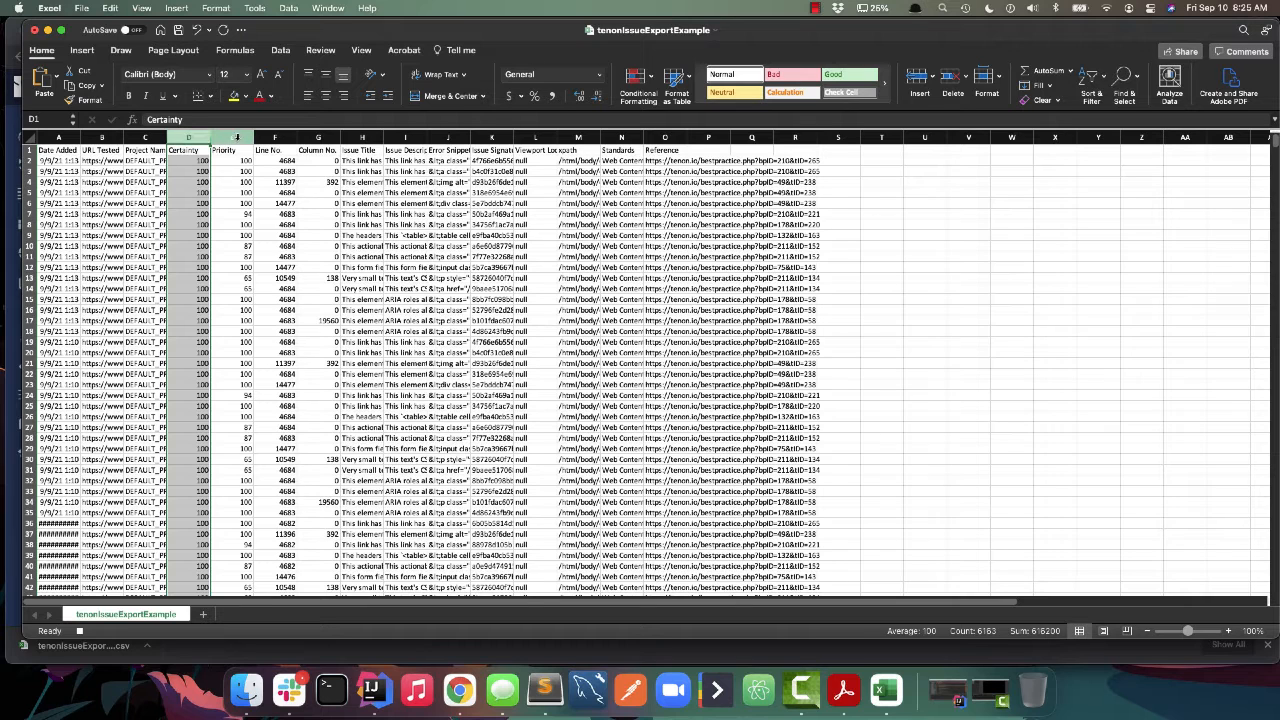
pyautogui.click(230, 135)
pyautogui.click(275, 136)
pyautogui.rightClick(277, 138)
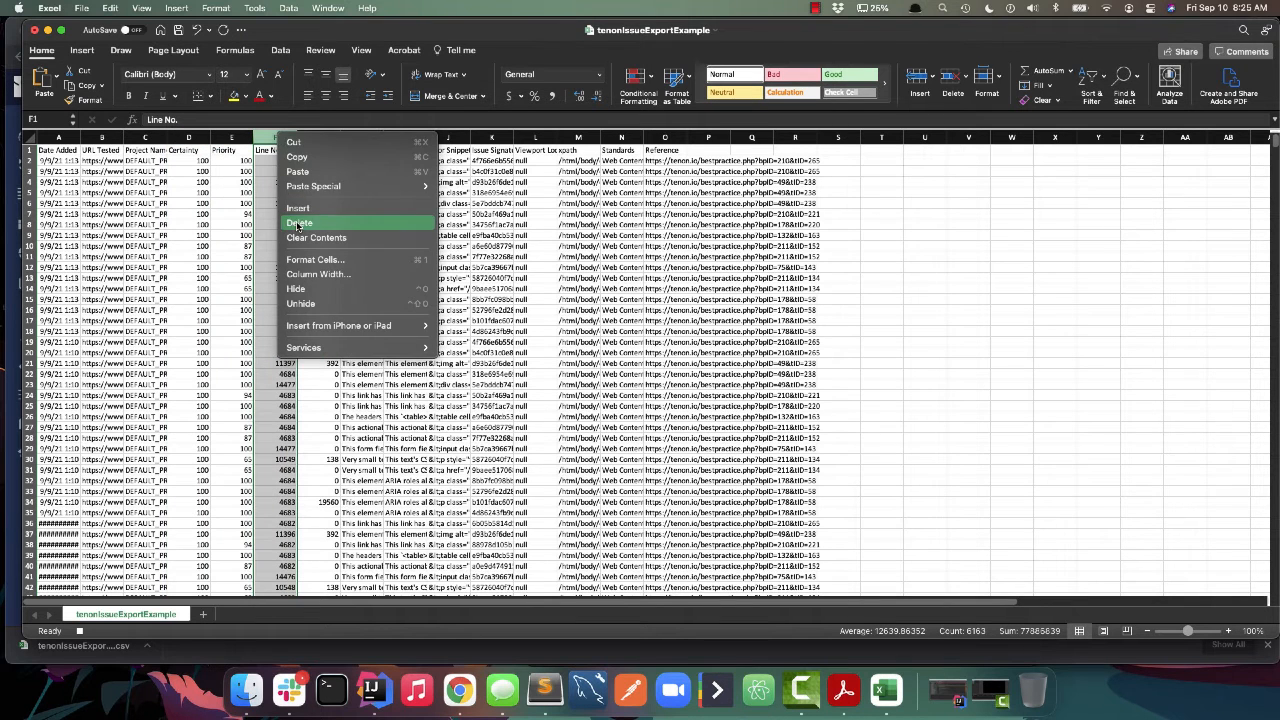
pyautogui.click(299, 222)
pyautogui.rightClick(273, 137)
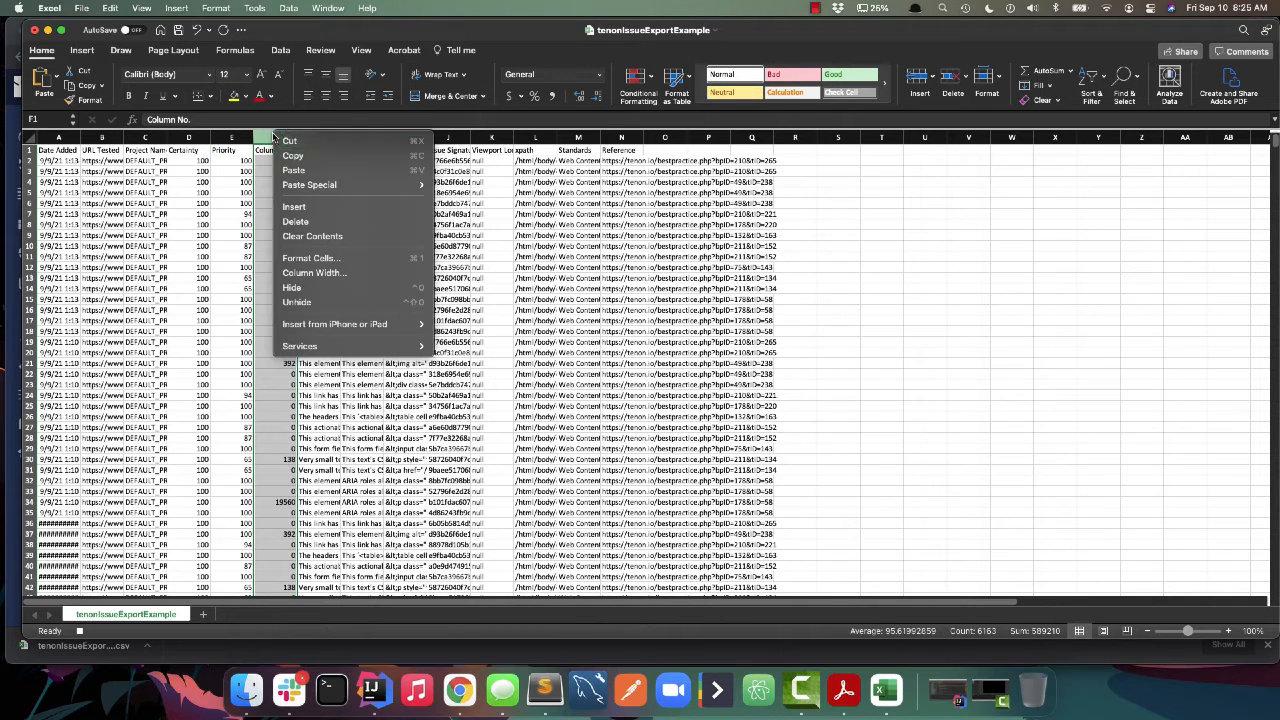
pyautogui.click(290, 221)
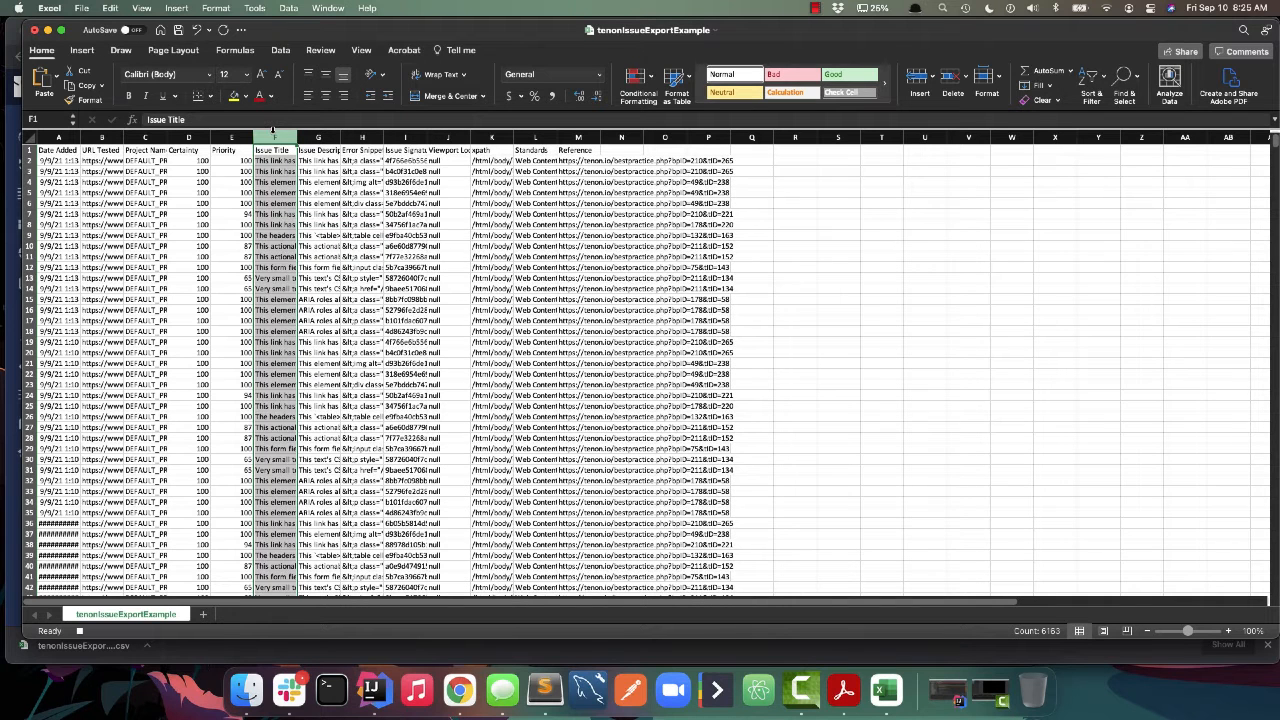
# - Delete the Issue Signature and Viewport Location columns, and widen the Error Snippet column to show more of its HTML
pyautogui.click(401, 137)
pyautogui.rightClick(401, 137)
pyautogui.click(428, 220)
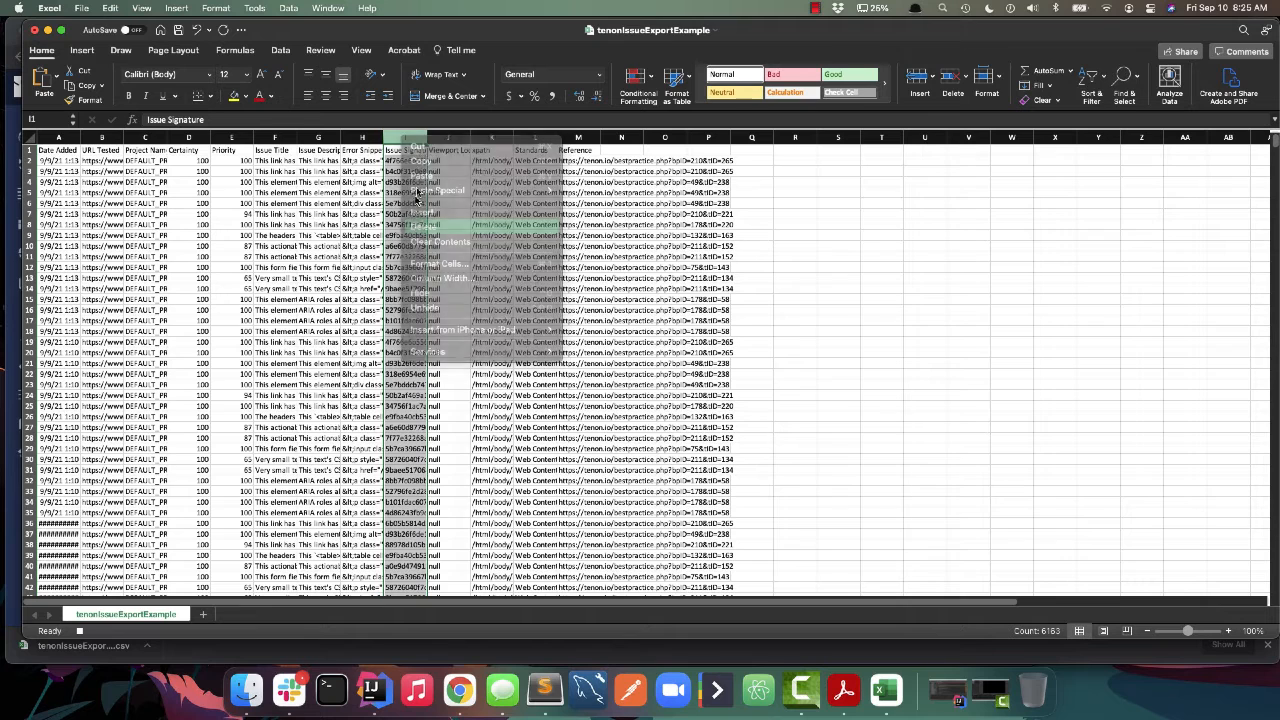
pyautogui.rightClick(404, 137)
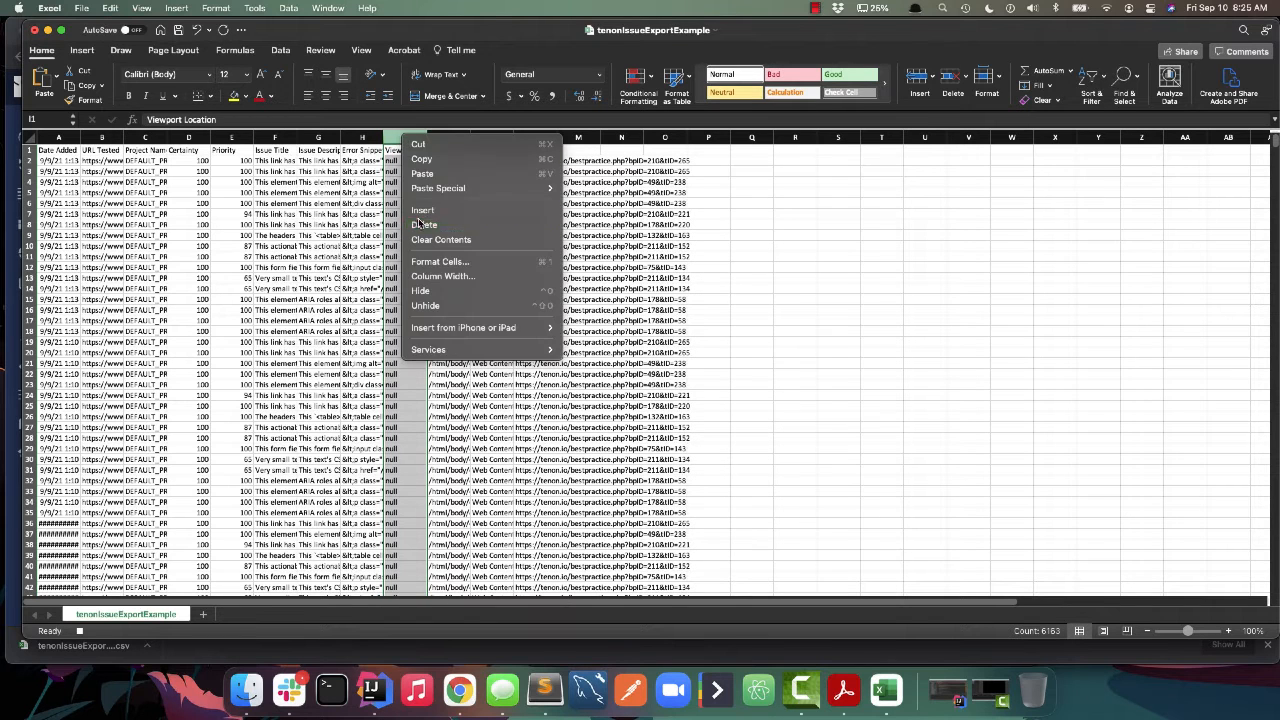
pyautogui.click(421, 224)
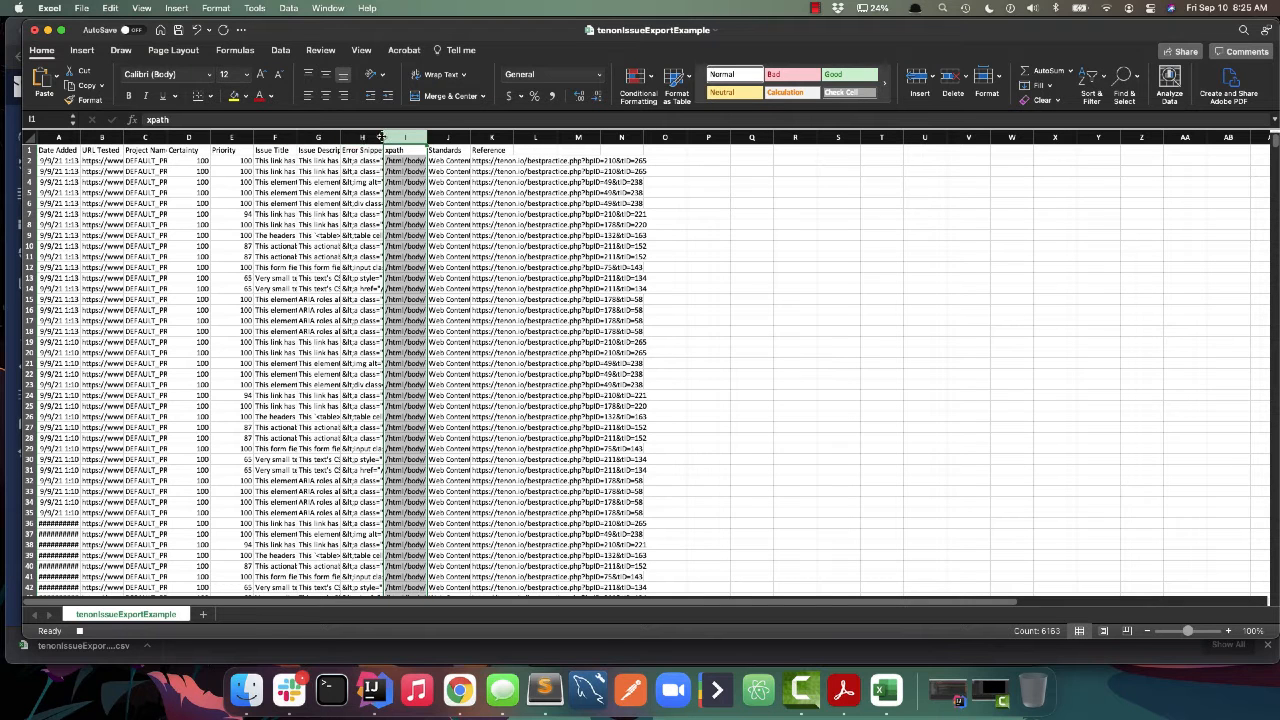
pyautogui.moveTo(383, 137); pyautogui.dragTo(556, 137)
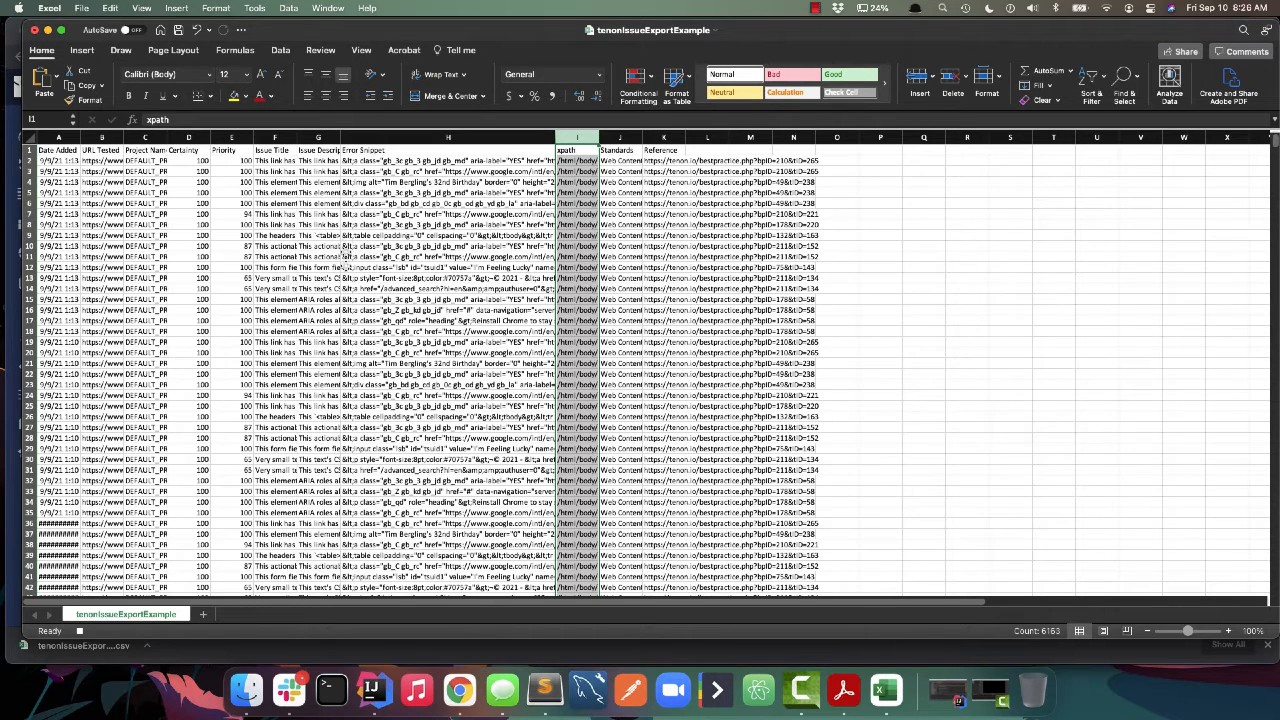
# - Try to replace every &lt; with < while the xpath column is selected, and close the Replace dialog
pyautogui.click(110, 8)
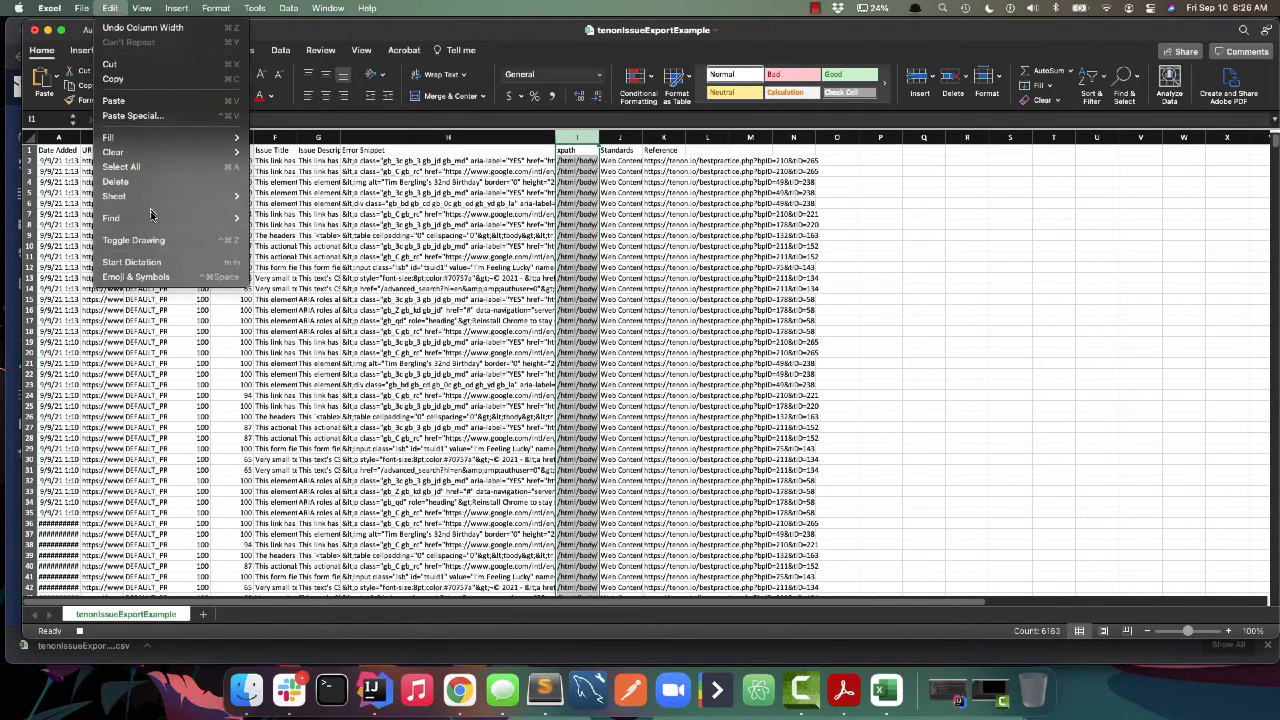
pyautogui.moveTo(153, 218)
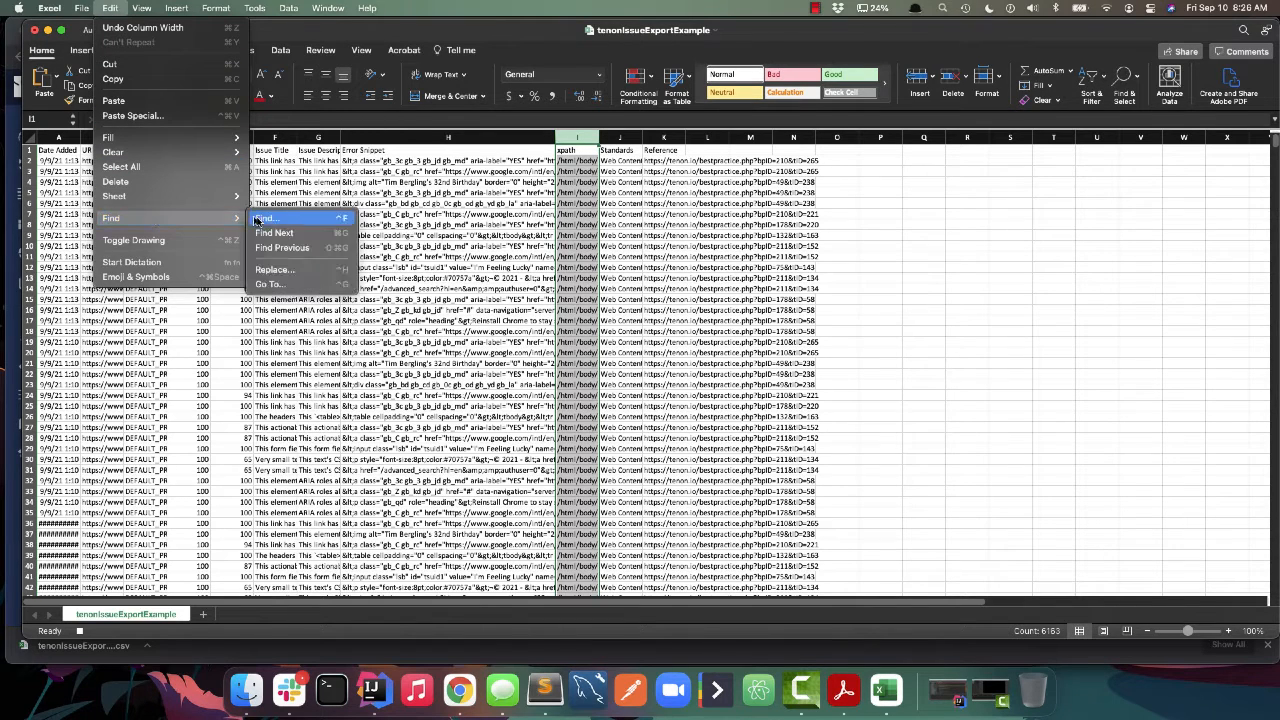
pyautogui.click(290, 270)
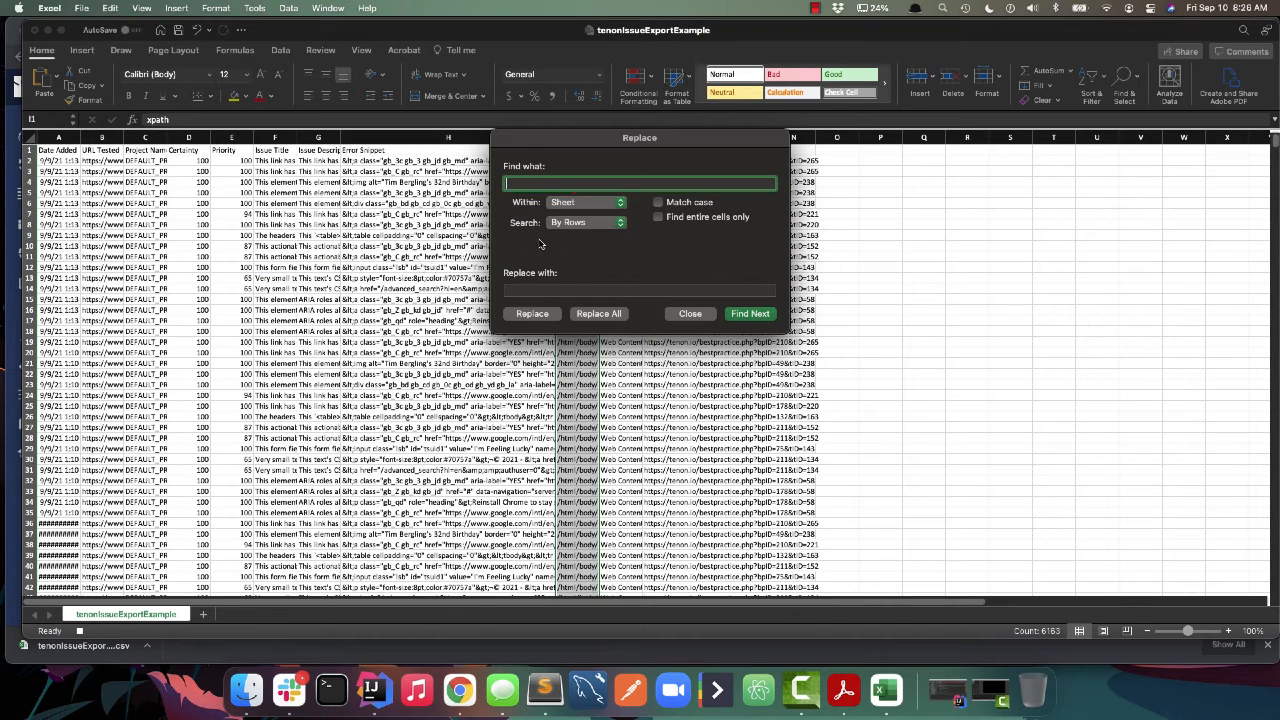
pyautogui.write('&lt;')
pyautogui.click(530, 290)
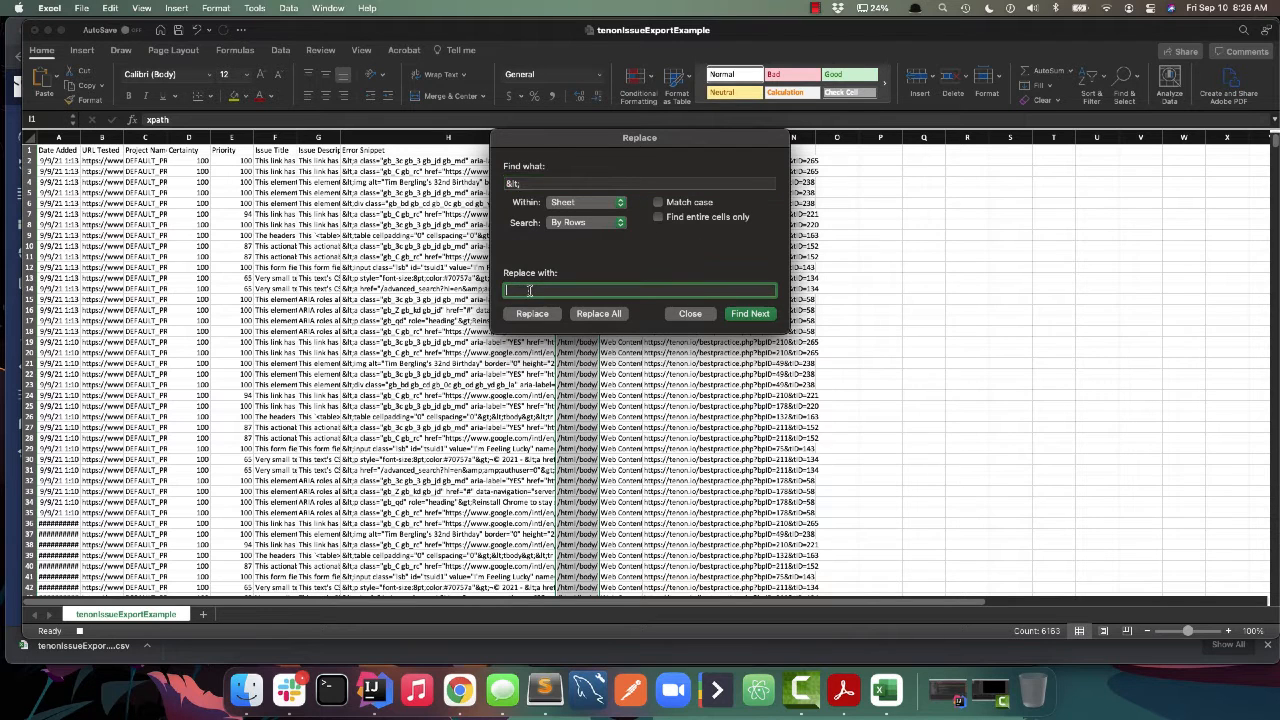
pyautogui.write('<')
pyautogui.click(619, 314)
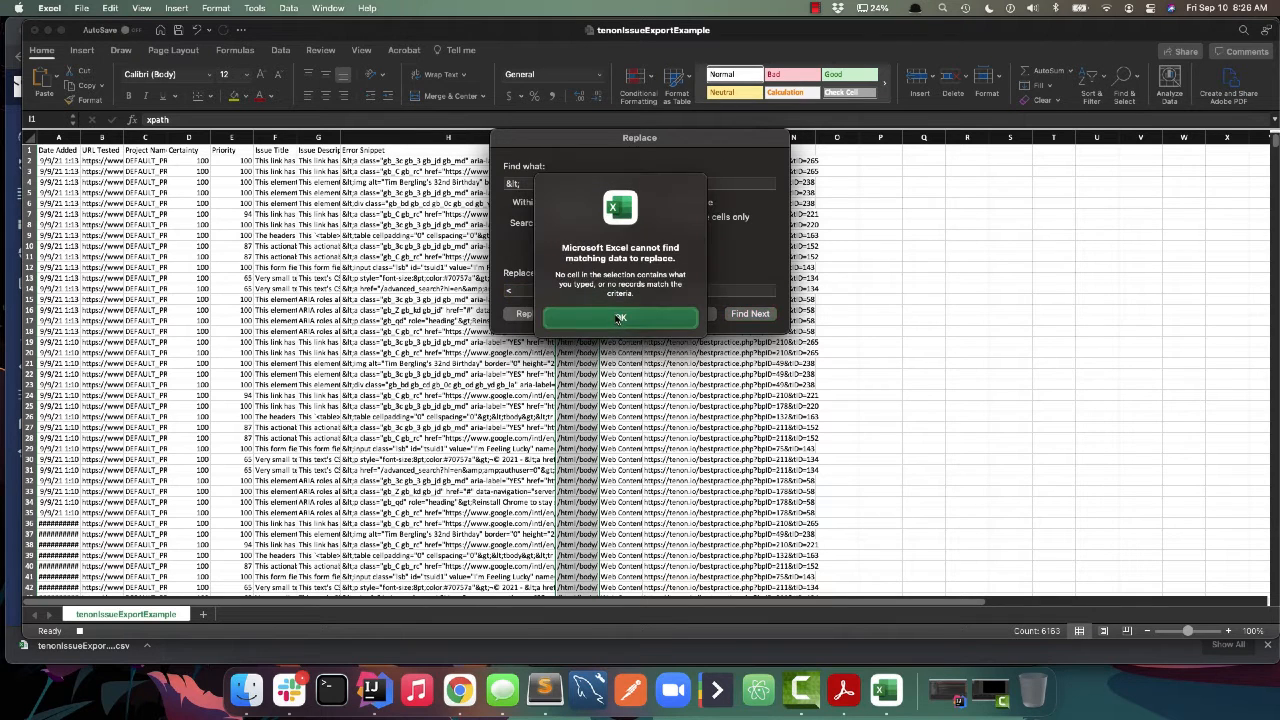
pyautogui.click(617, 319)
pyautogui.click(652, 291)
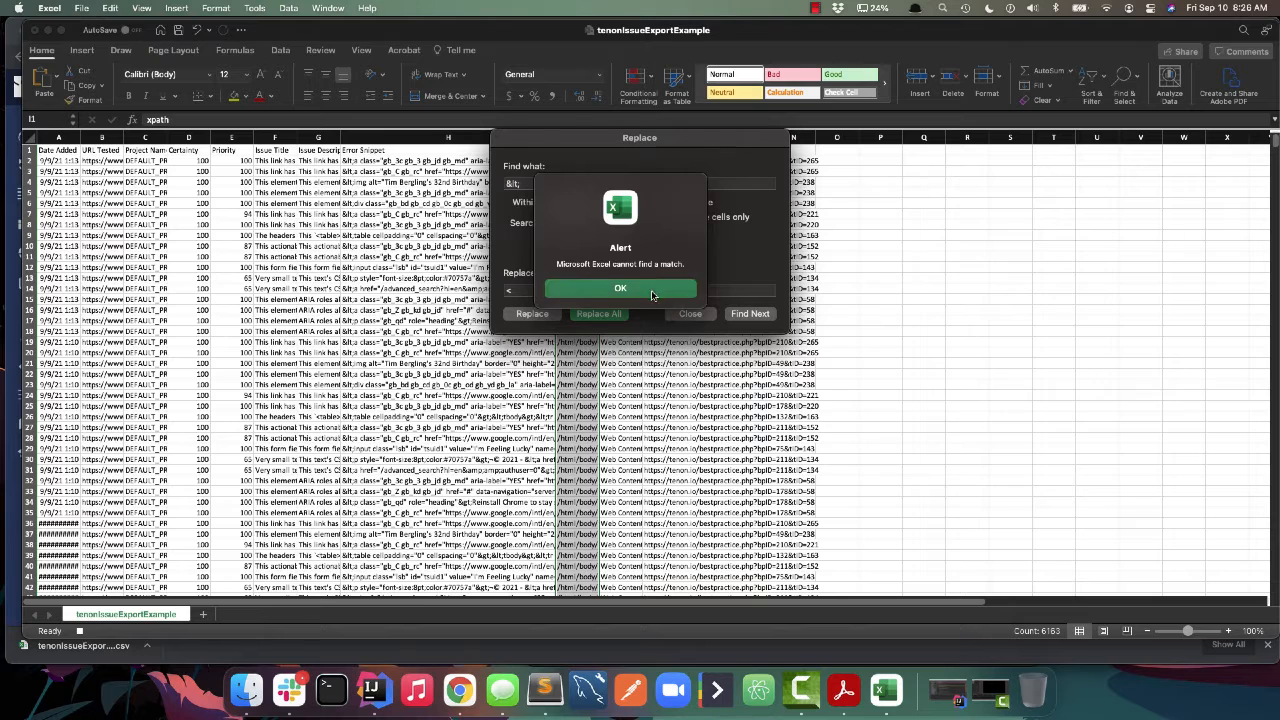
pyautogui.click(690, 314)
# - Clear the column selection by selecting a single cell, and replace every &lt; with < throughout the sheet
pyautogui.click(565, 257)
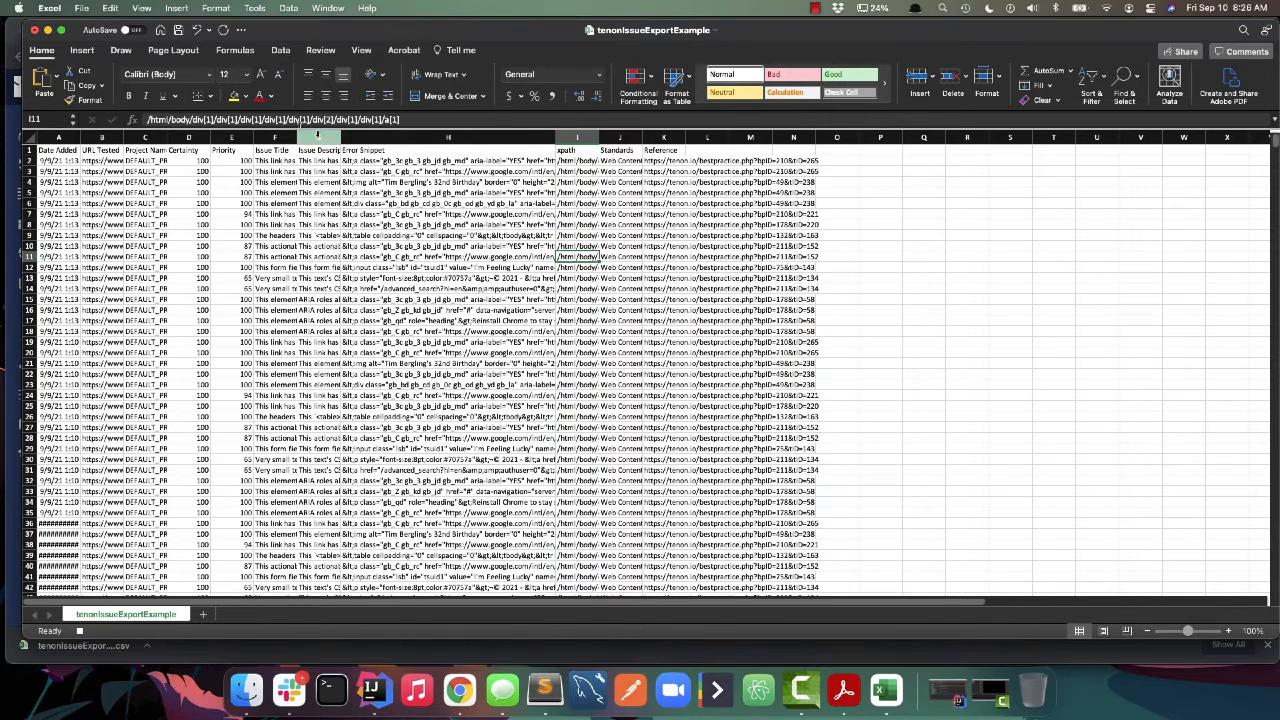
pyautogui.click(106, 8)
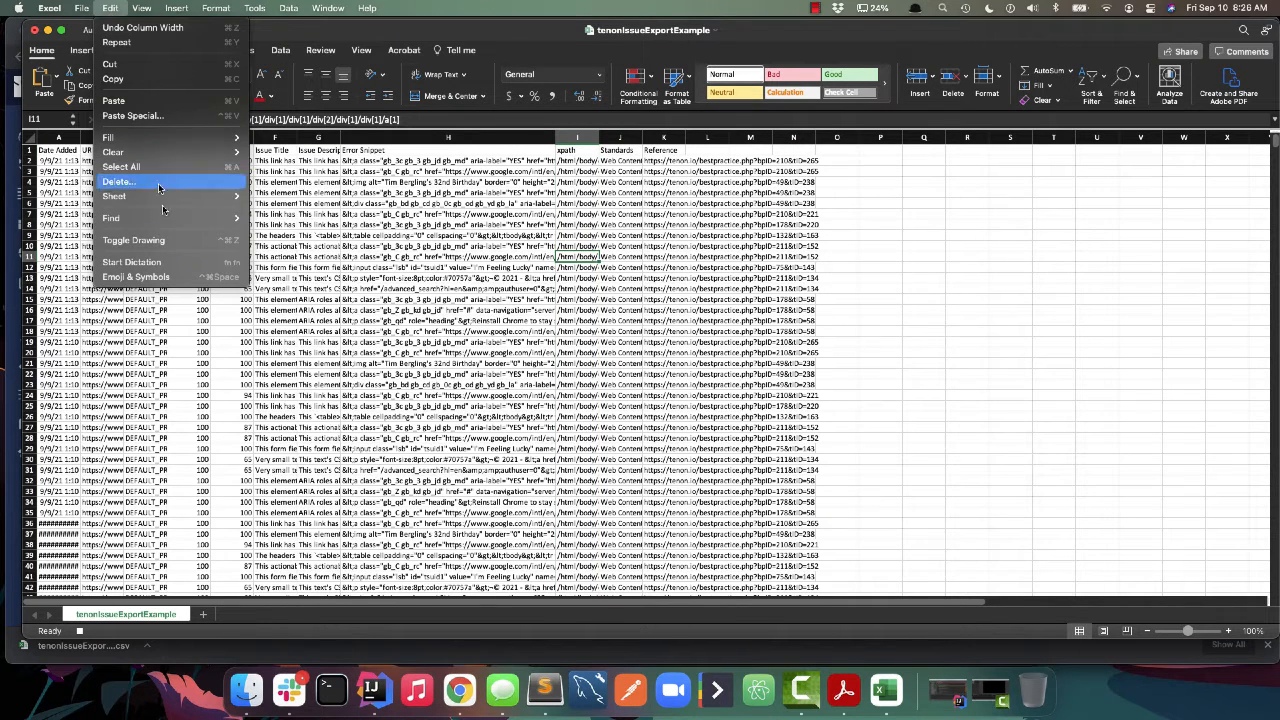
pyautogui.moveTo(192, 225)
pyautogui.click(308, 267)
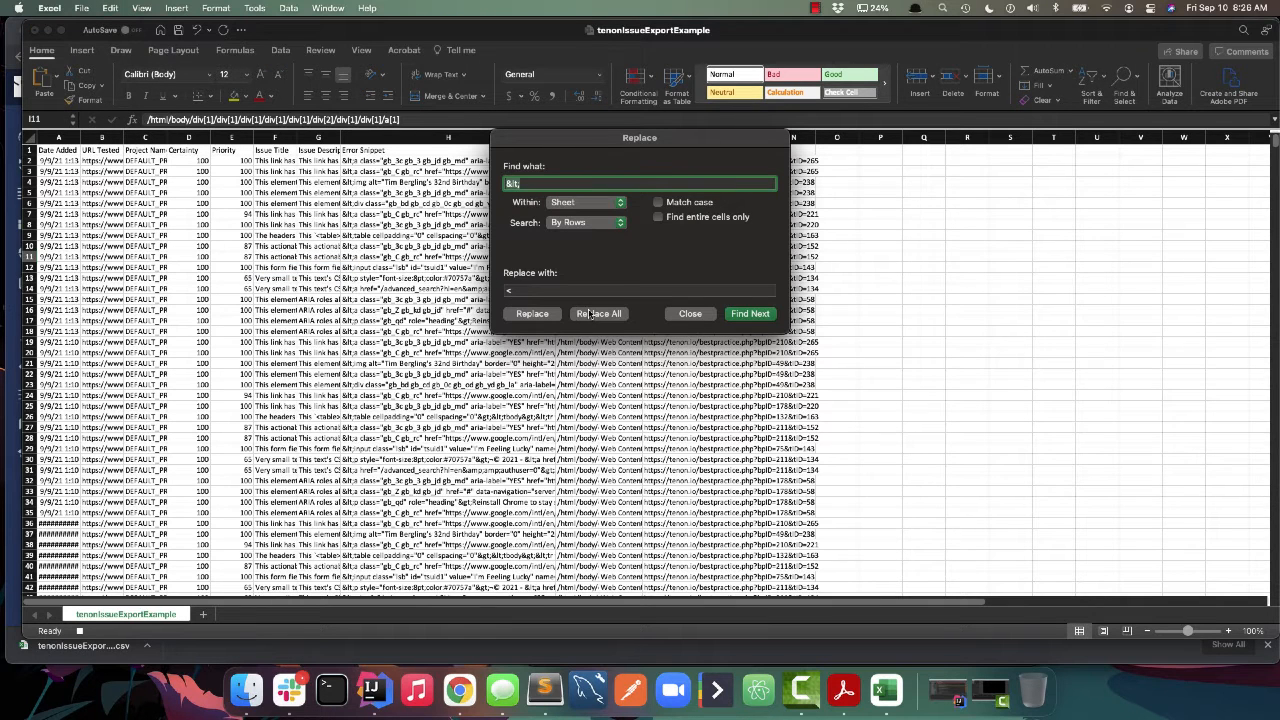
pyautogui.click(598, 314)
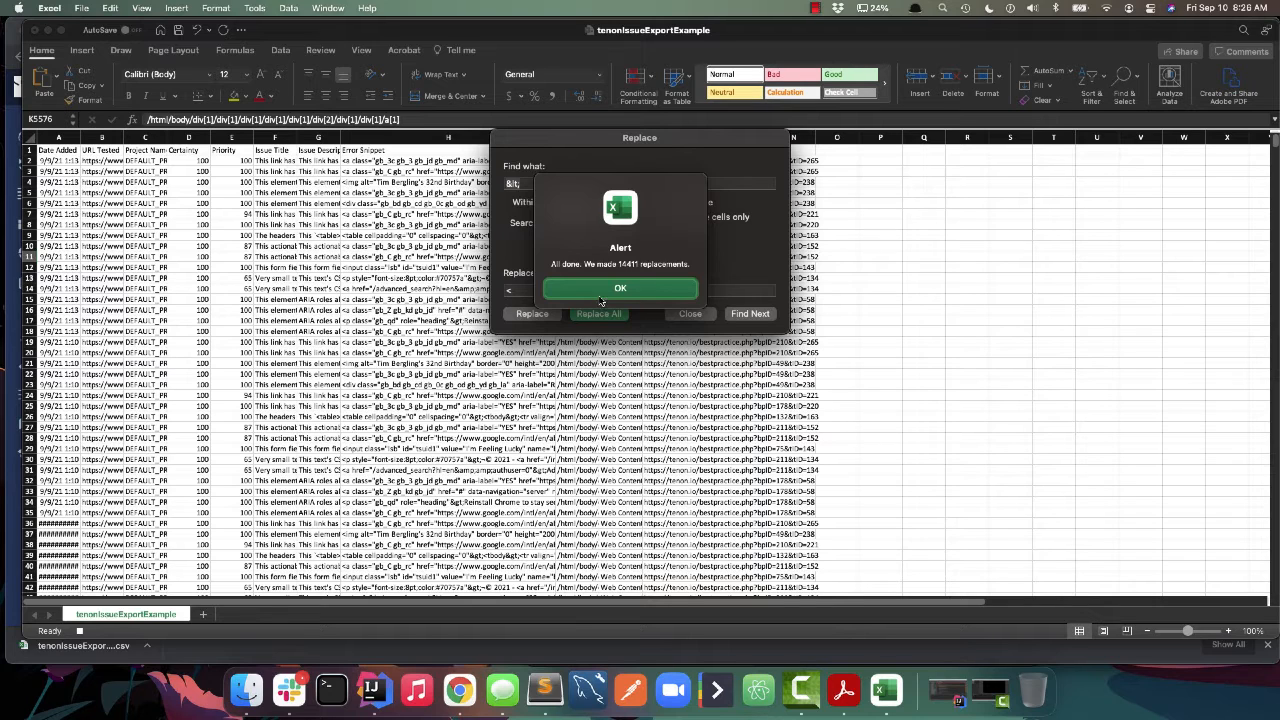
pyautogui.click(601, 292)
pyautogui.click(599, 313)
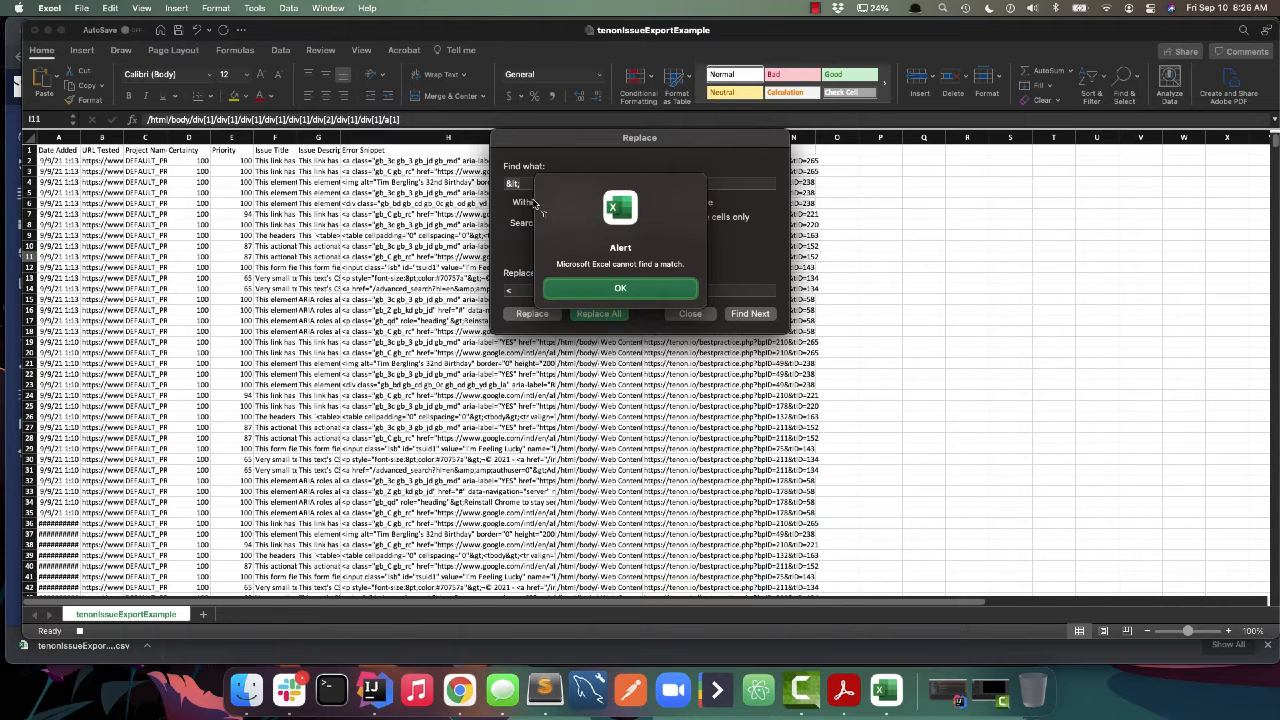
pyautogui.click(601, 289)
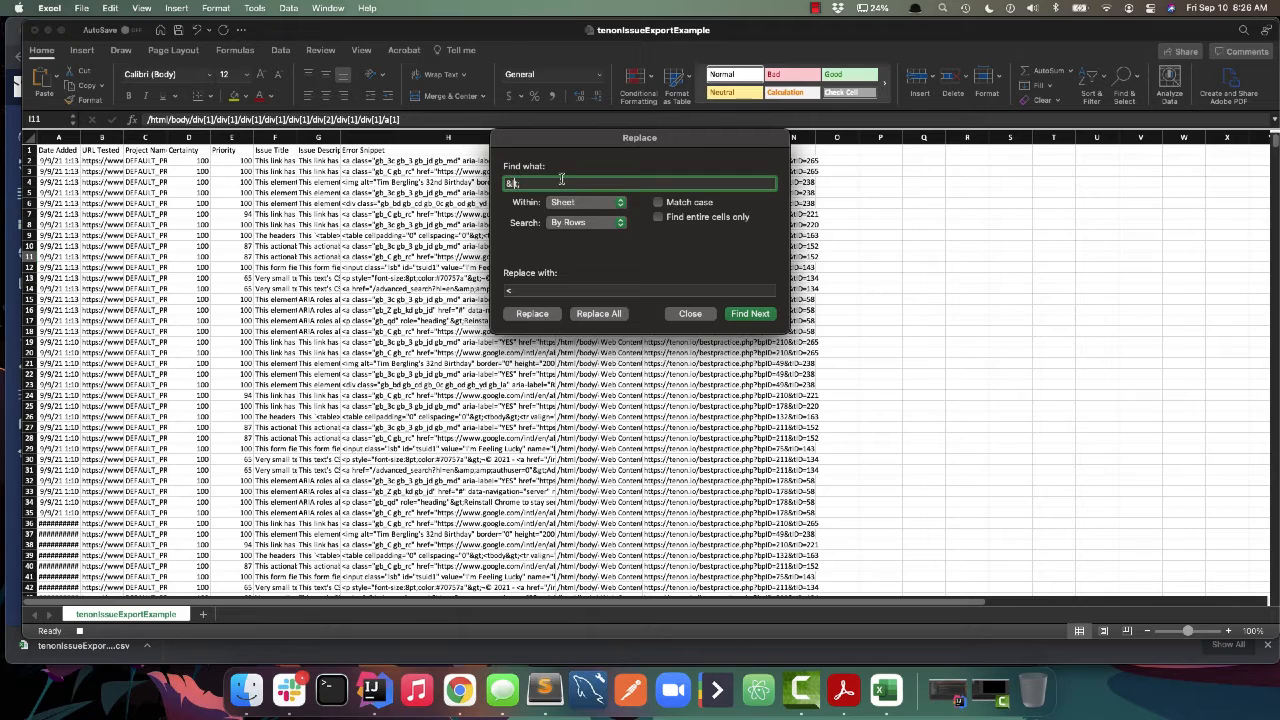
# - Replace every &gt; with > throughout the sheet, and close the Replace dialog
pyautogui.press('BackSpace')
pyautogui.write('g')
pyautogui.write('&')
pyautogui.click(543, 291)
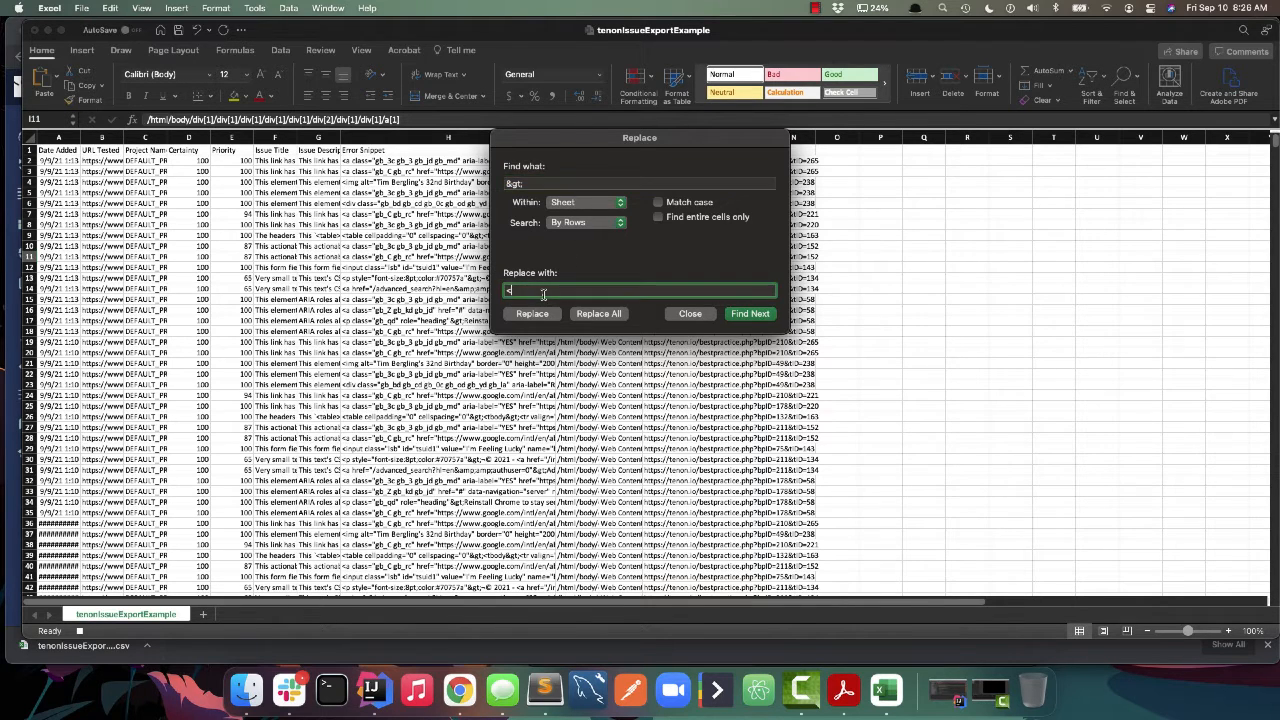
pyautogui.press('BackSpace')
pyautogui.write('>')
pyautogui.click(598, 313)
pyautogui.click(620, 289)
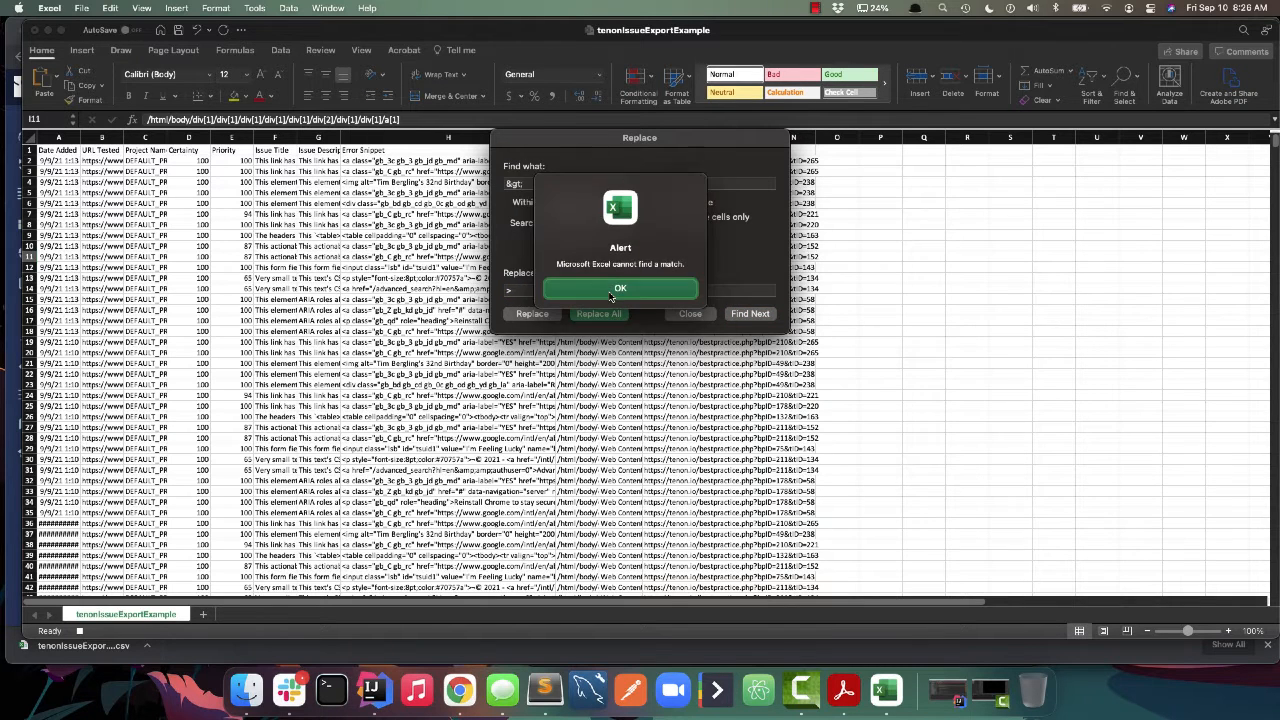
pyautogui.click(620, 289)
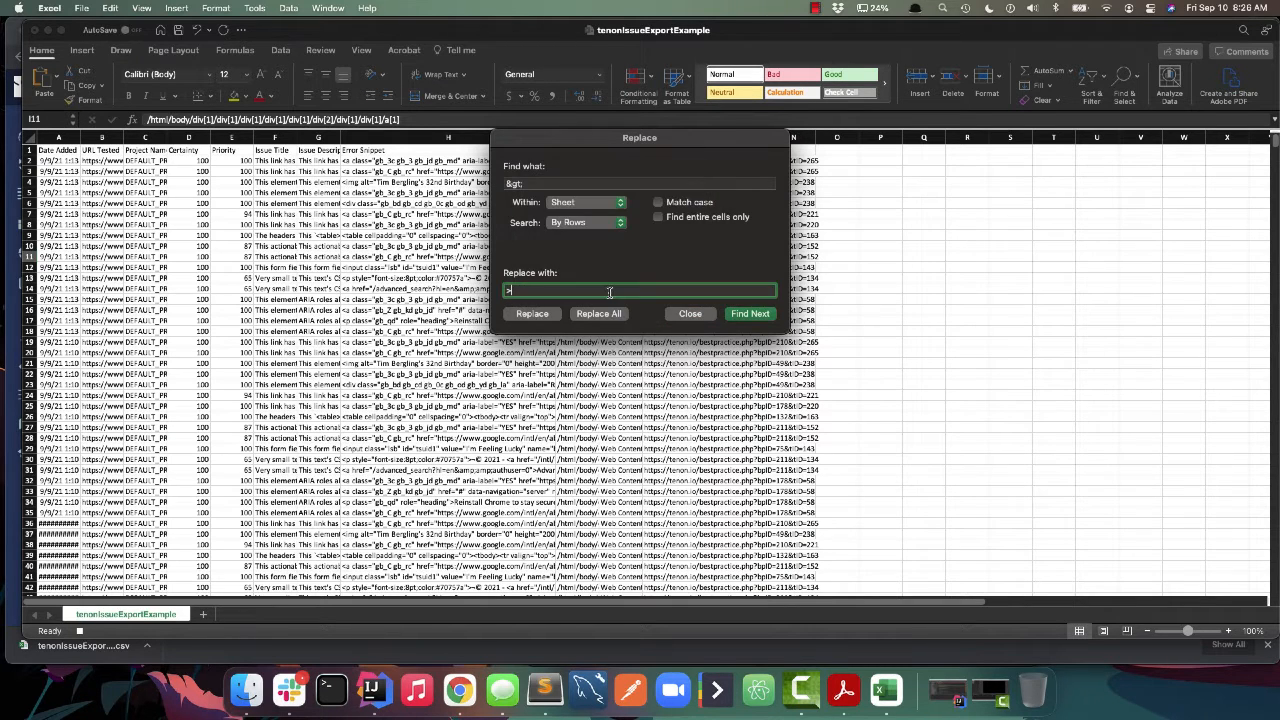
pyautogui.click(704, 314)
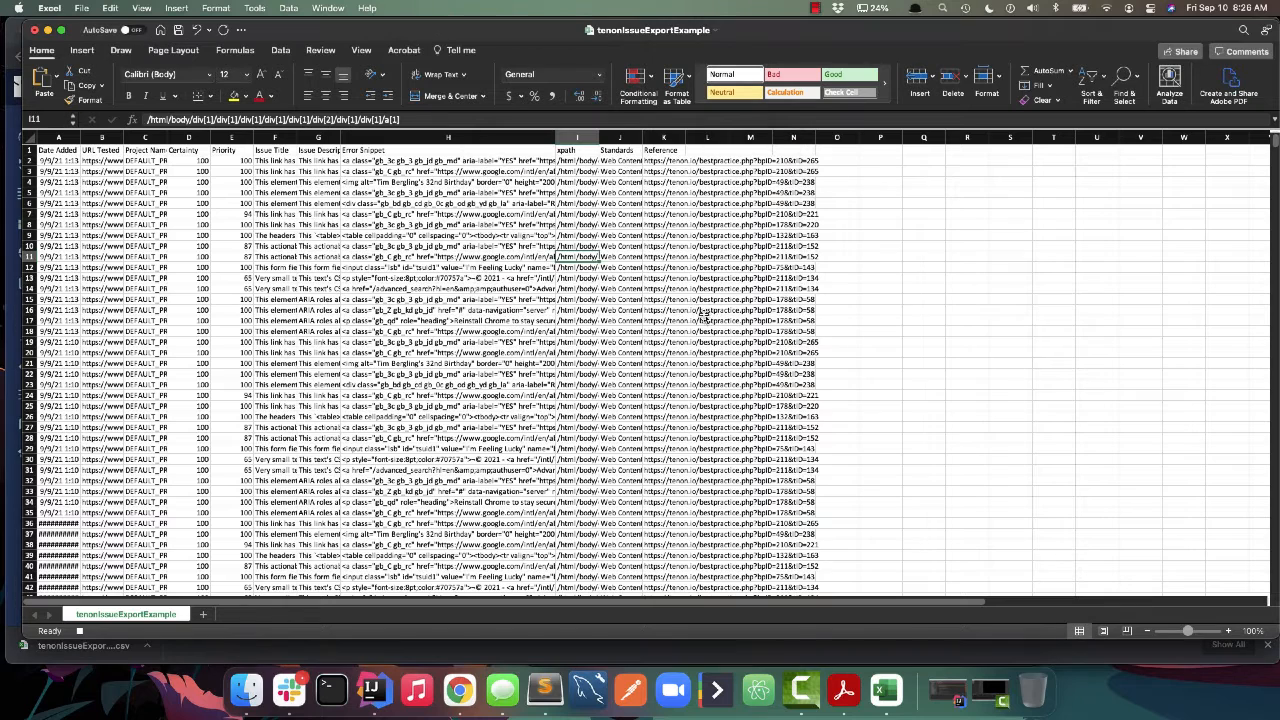
# - Stop the macro recording and select an Error Snippet cell to check its decoded HTML
pyautogui.click(255, 8)
pyautogui.moveTo(270, 270)
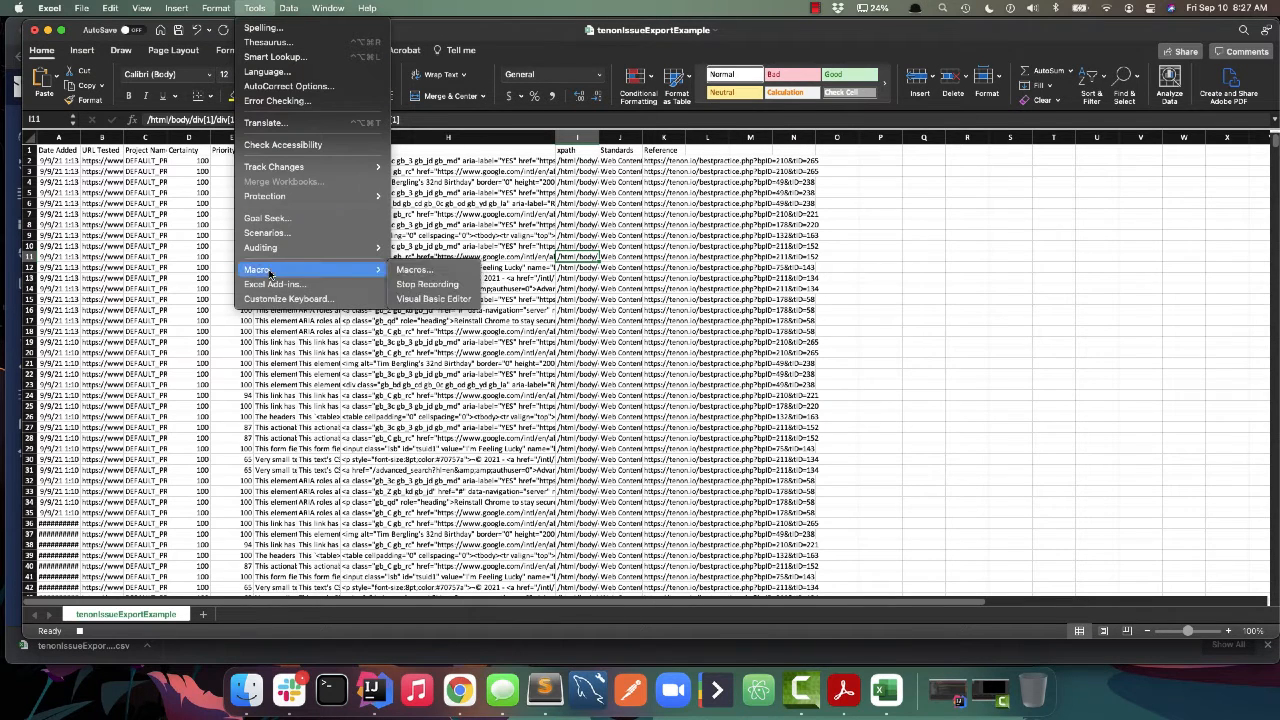
pyautogui.click(418, 284)
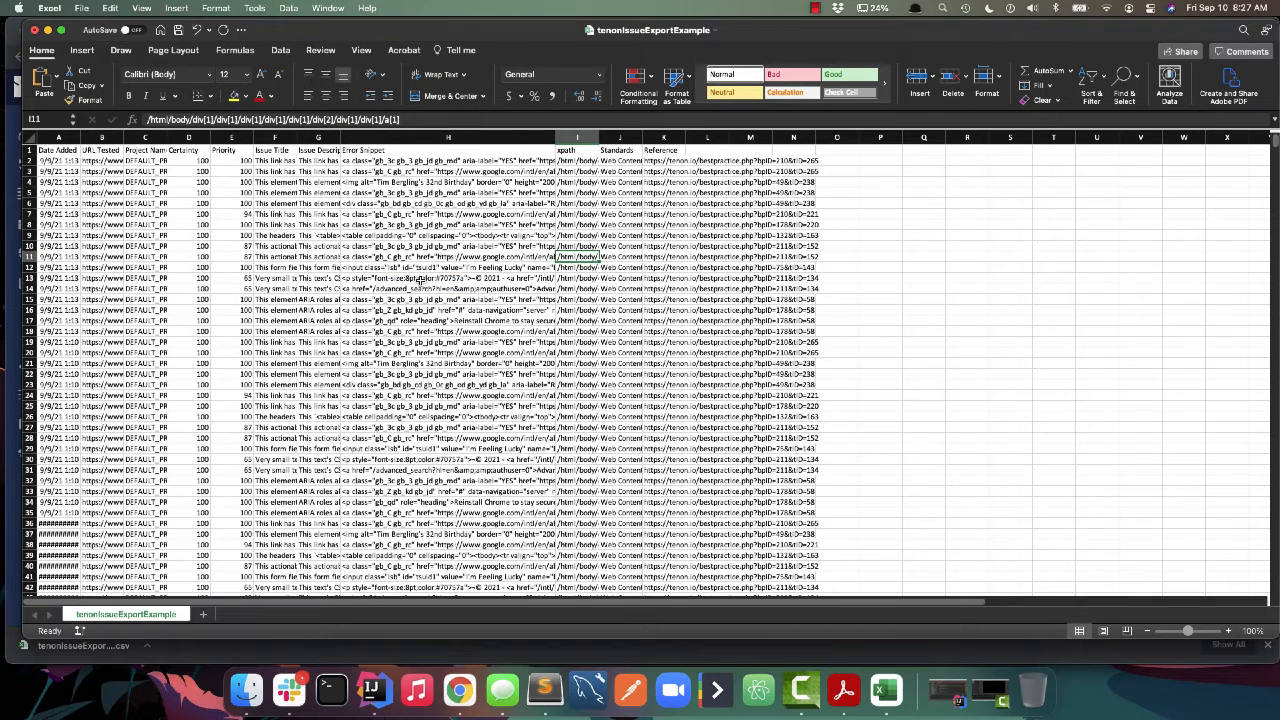
pyautogui.click(424, 279)
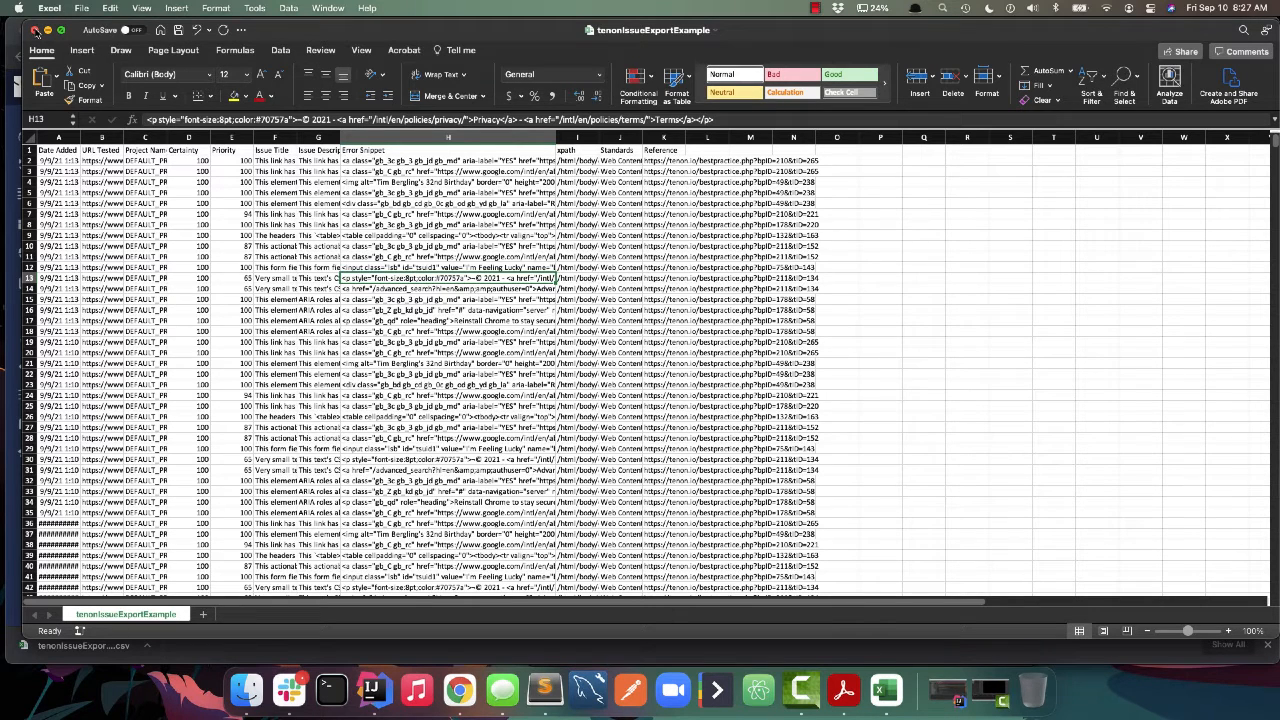
# - Close the workbook with its changes saved, and open the original tenonIssueExportExample.csv from the Desktop folder
pyautogui.click(35, 30)
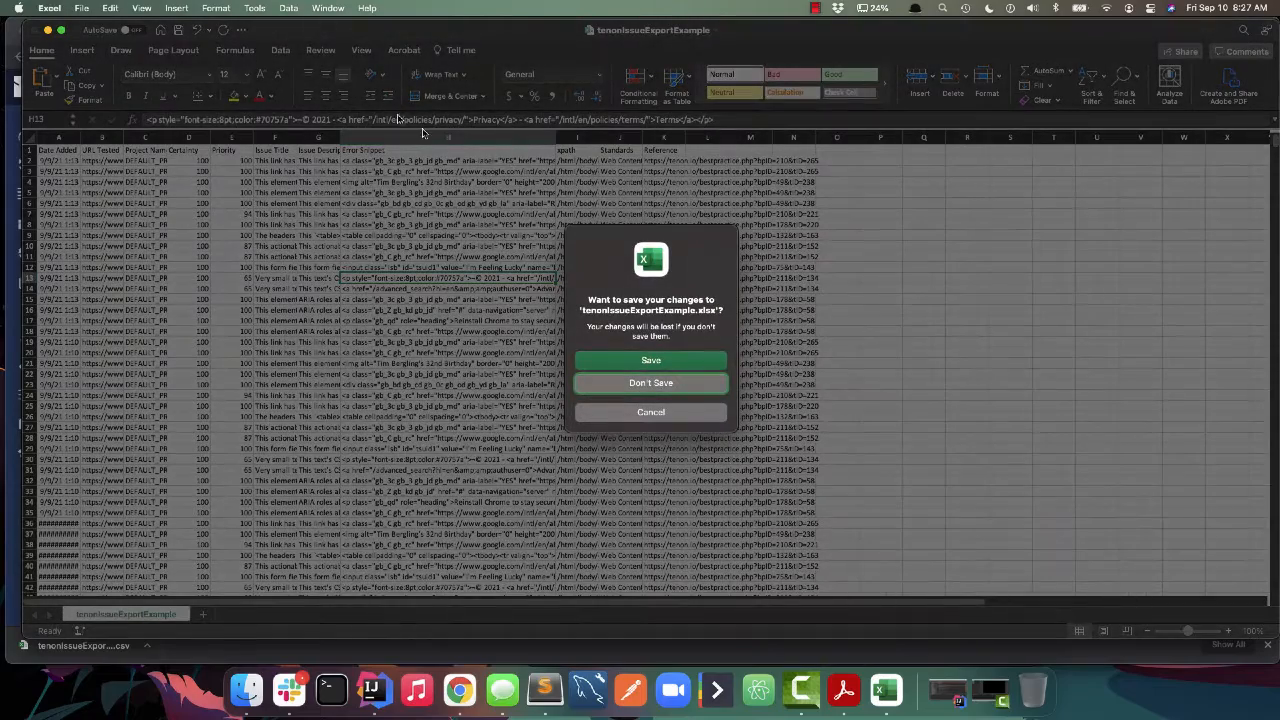
pyautogui.click(617, 362)
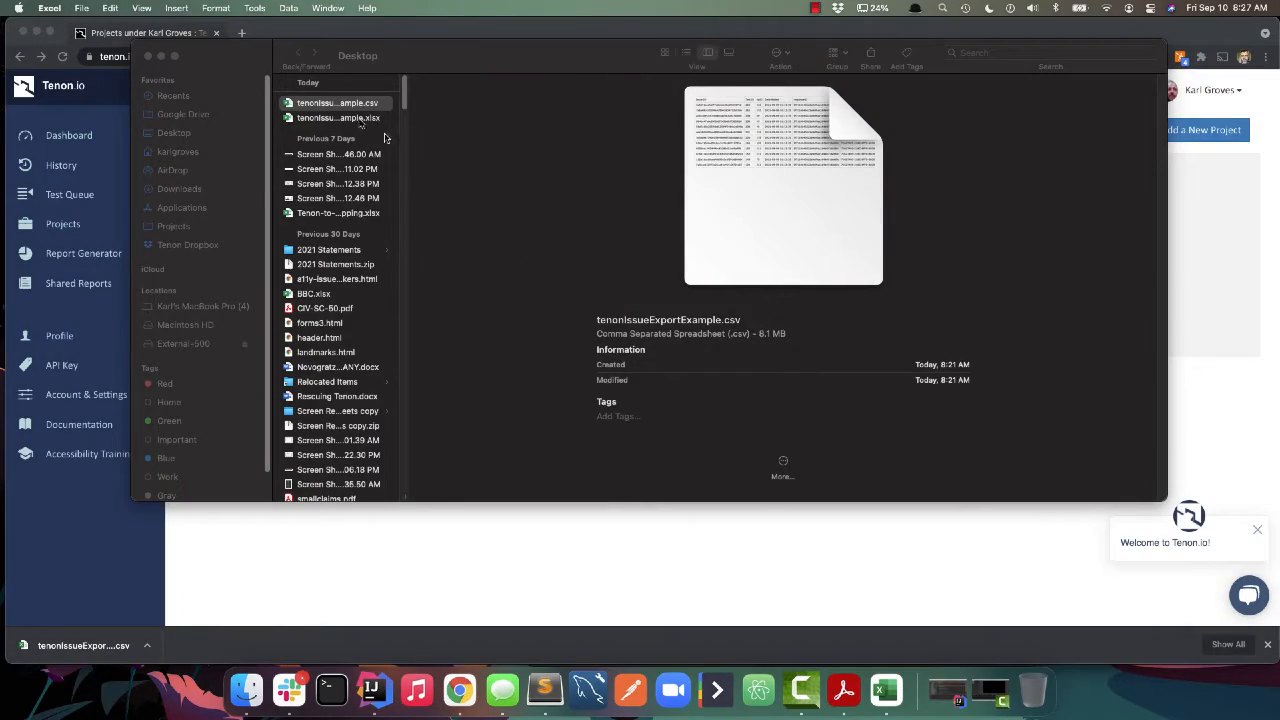
pyautogui.doubleClick(341, 106)
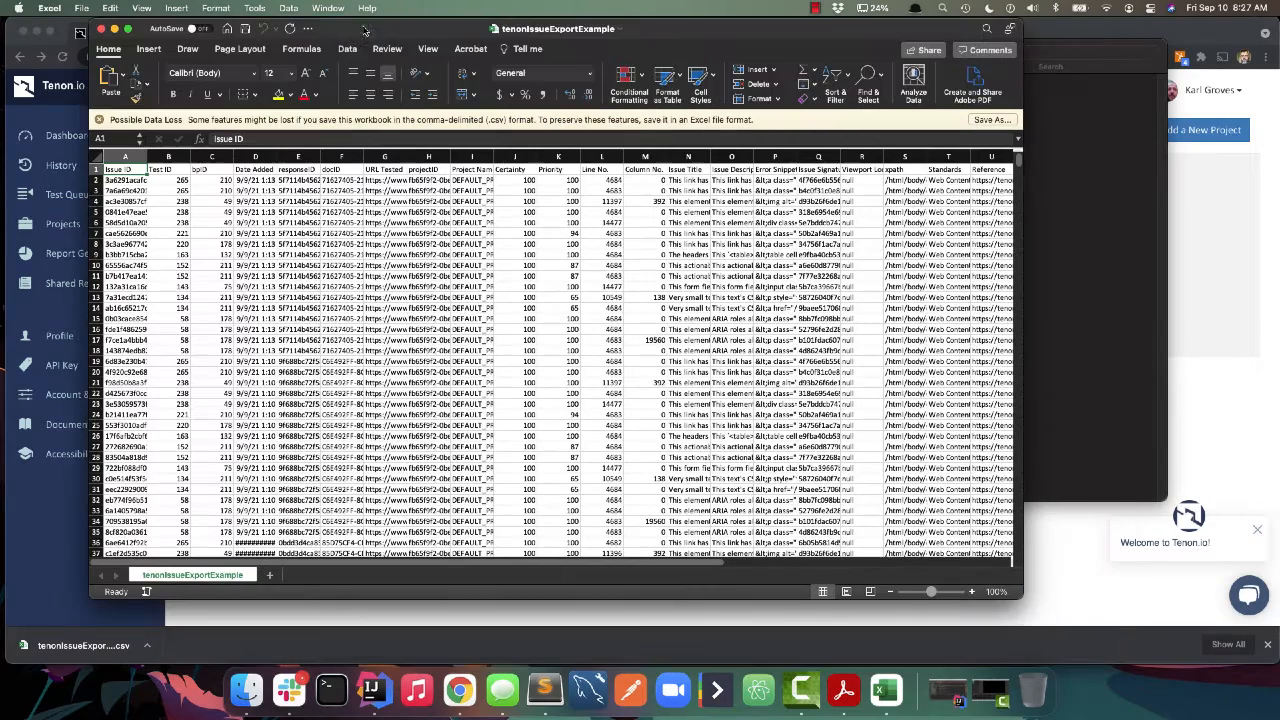
# - Save the opened CSV export to the Desktop as an Excel Workbook (.xlsx) named tenonIssueExportExample2
pyautogui.click(84, 8)
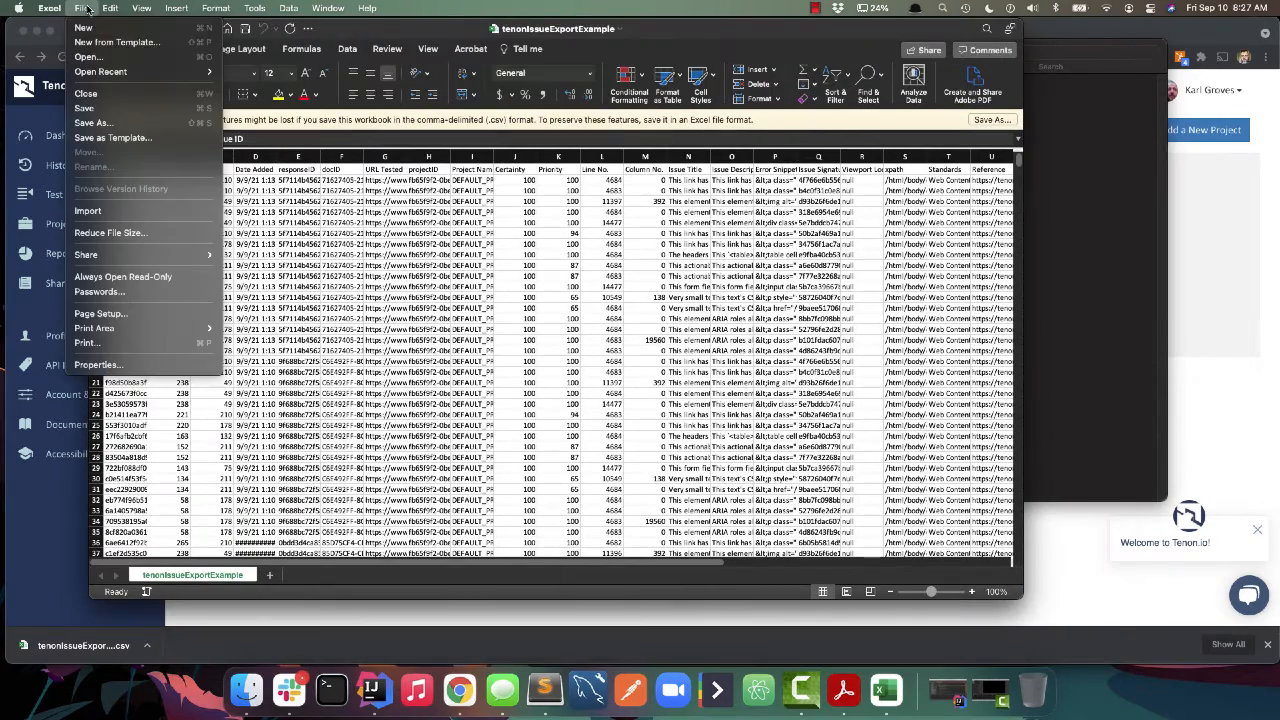
pyautogui.click(112, 123)
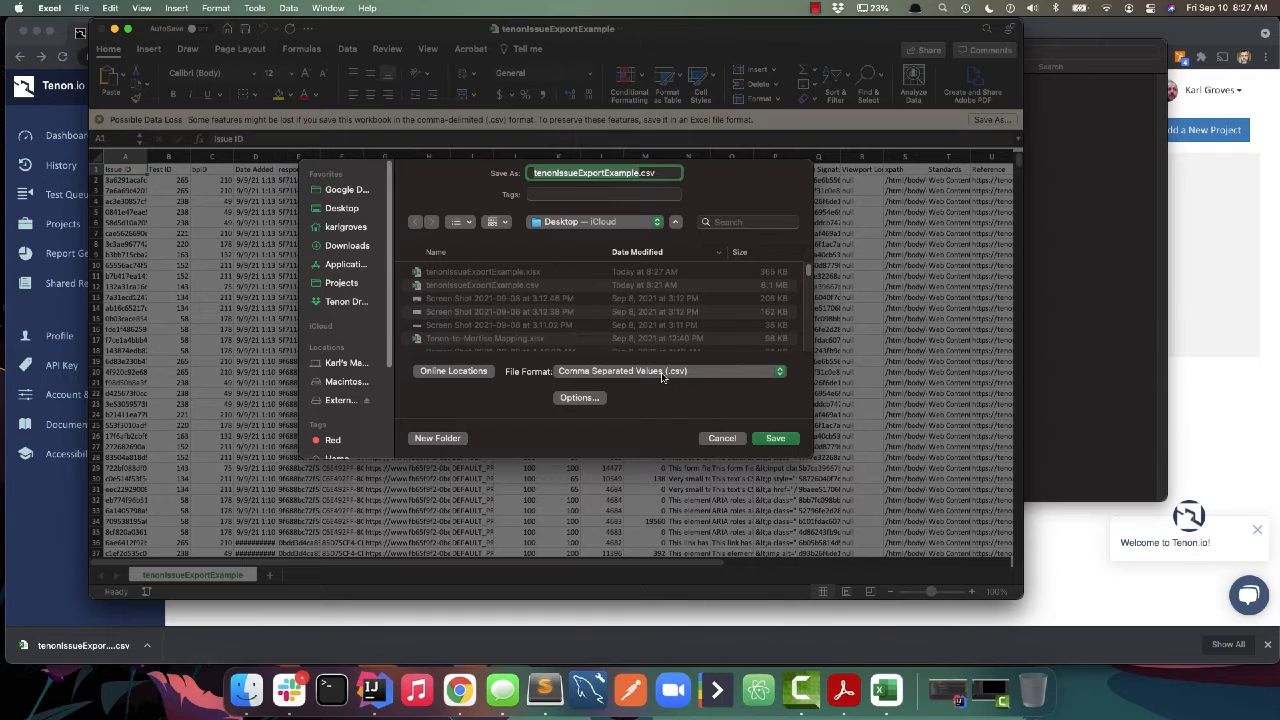
pyautogui.click(661, 371)
pyautogui.click(655, 105)
pyautogui.click(636, 174)
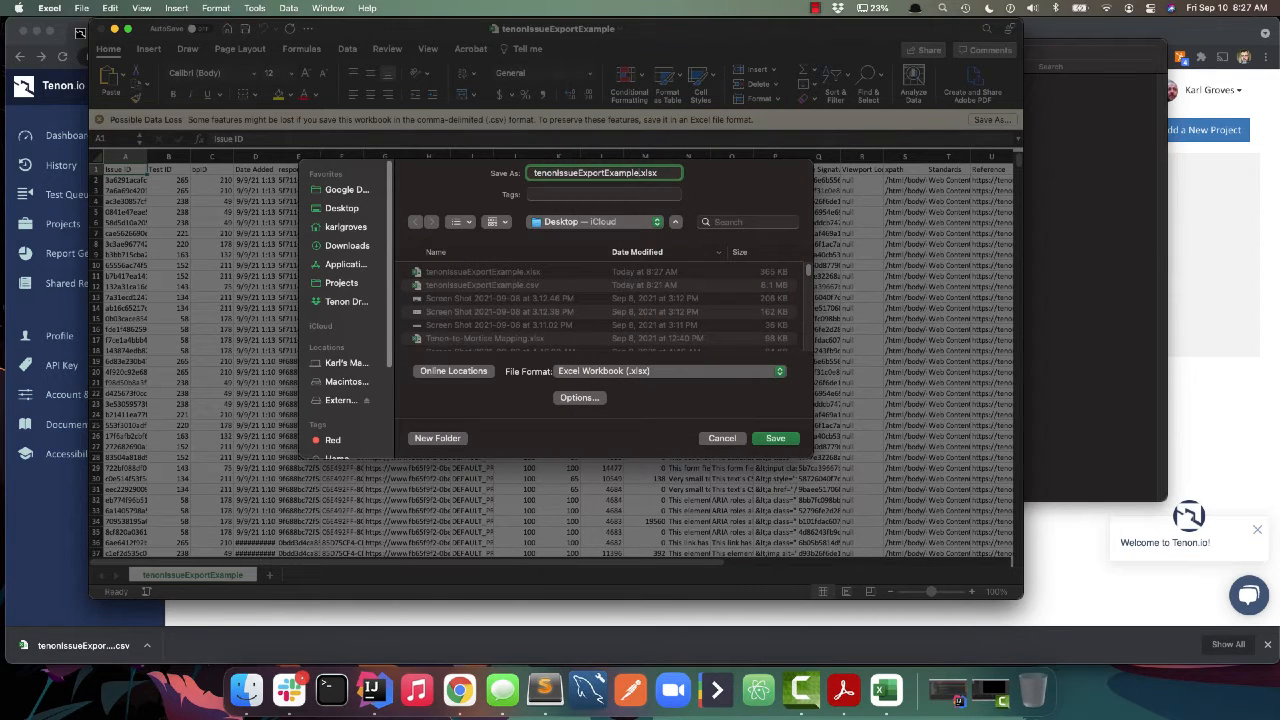
pyautogui.write('2')
pyautogui.click(772, 440)
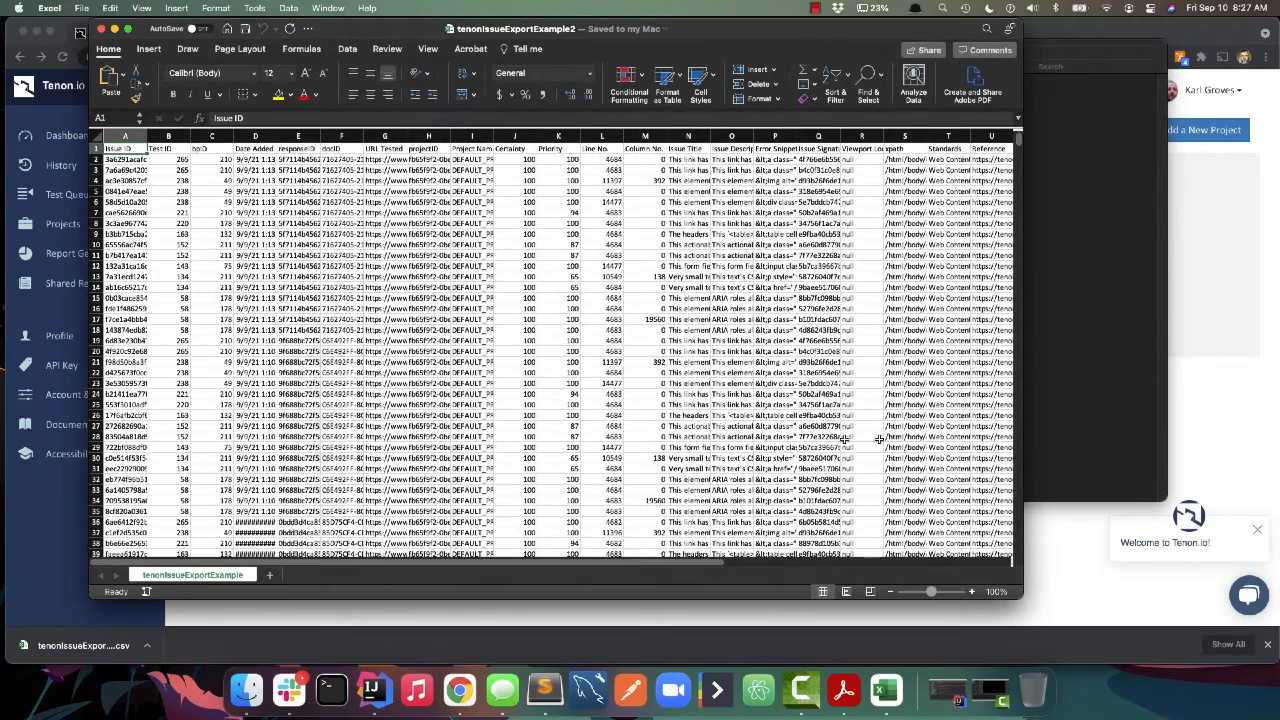
# - Run the PERSONAL.XLSB!FilterTenonIssueColumns macro on the new workbook and save the changes
pyautogui.click(254, 8)
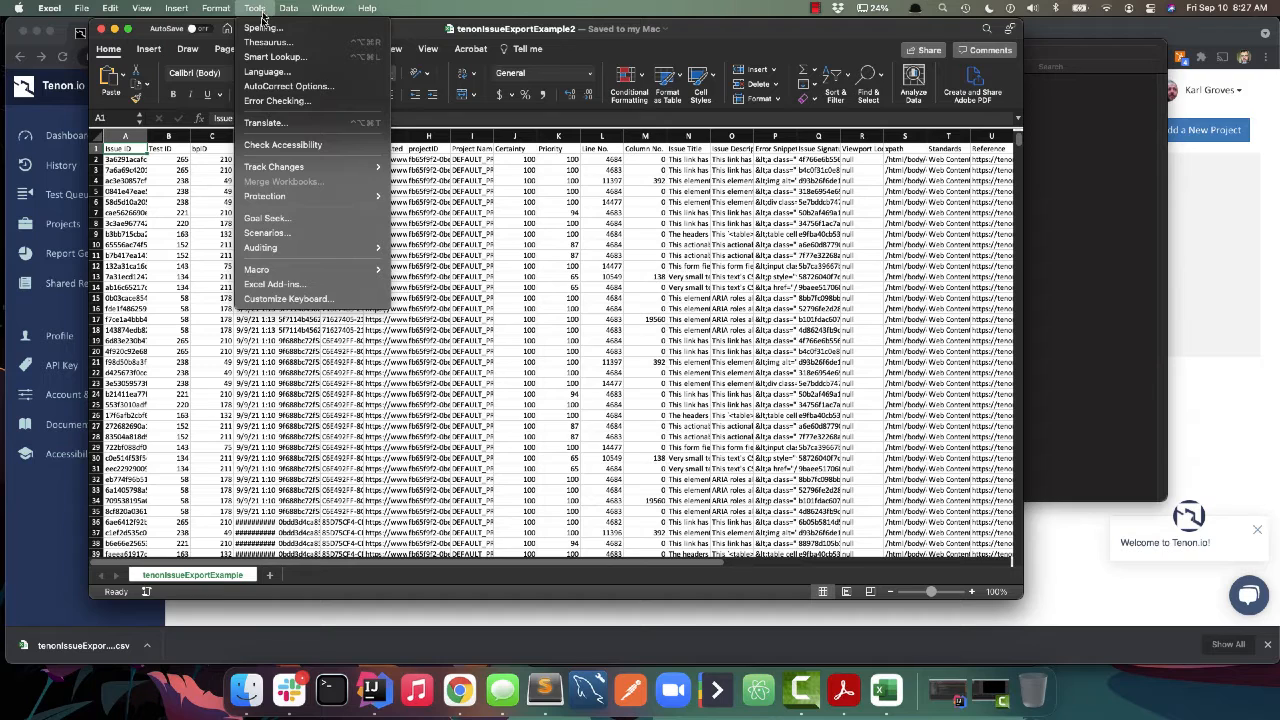
pyautogui.moveTo(315, 268)
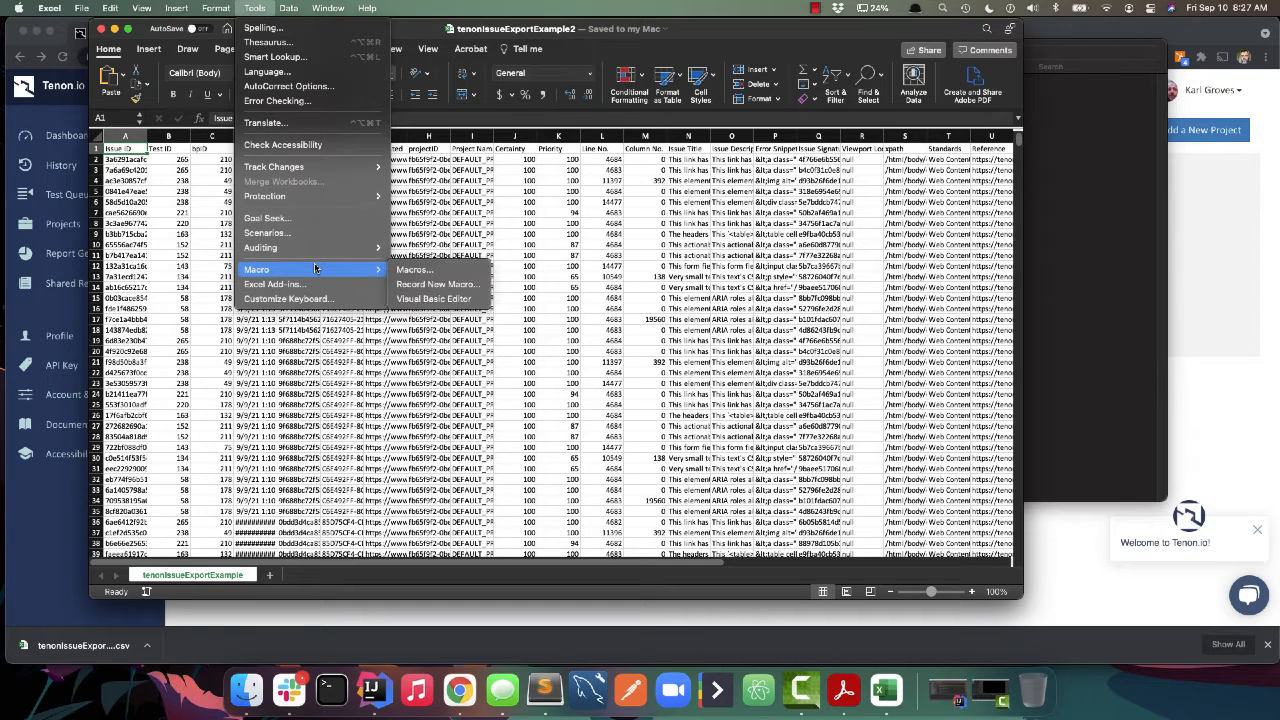
pyautogui.click(420, 272)
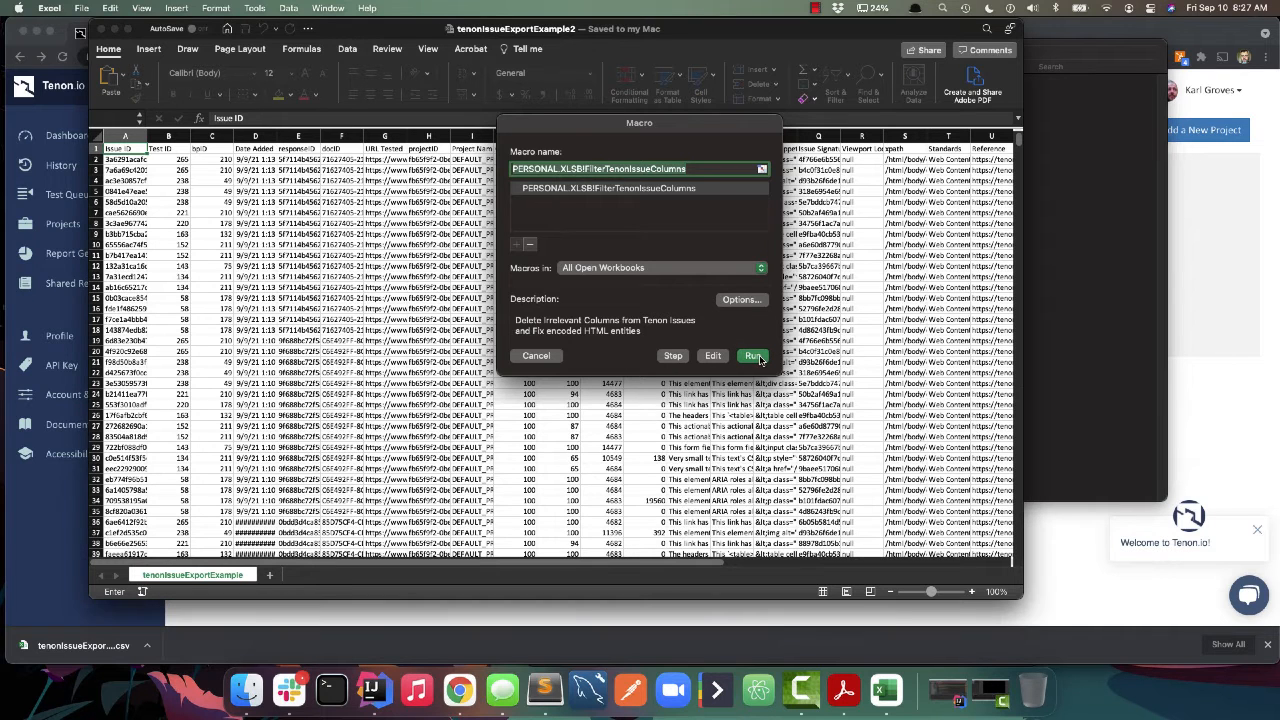
pyautogui.click(754, 356)
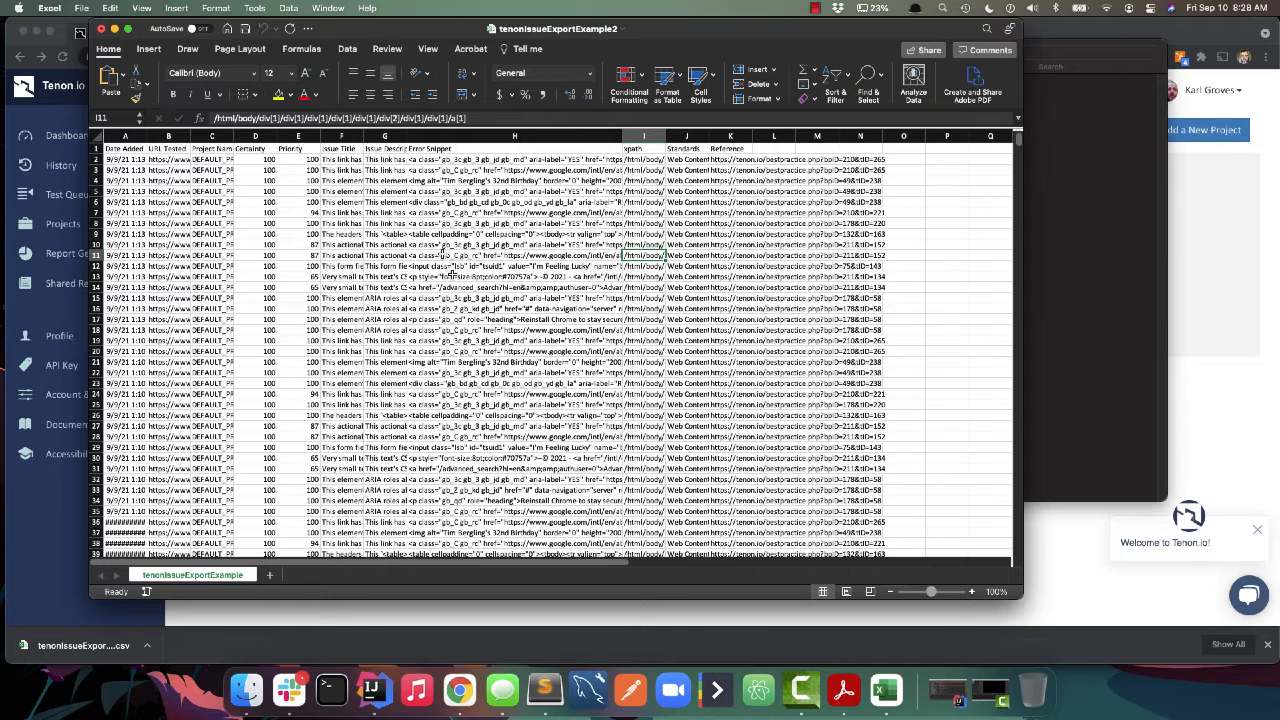
pyautogui.click(81, 9)
pyautogui.click(98, 110)
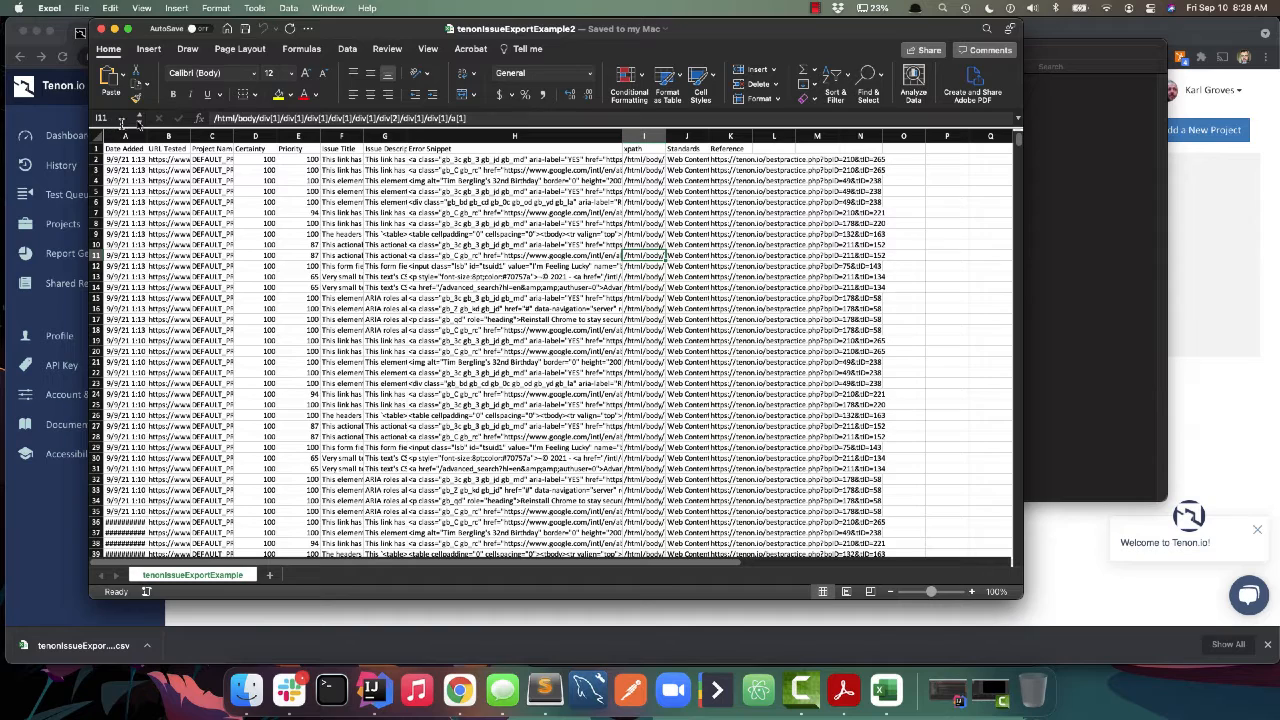
pyautogui.click(815, 7)
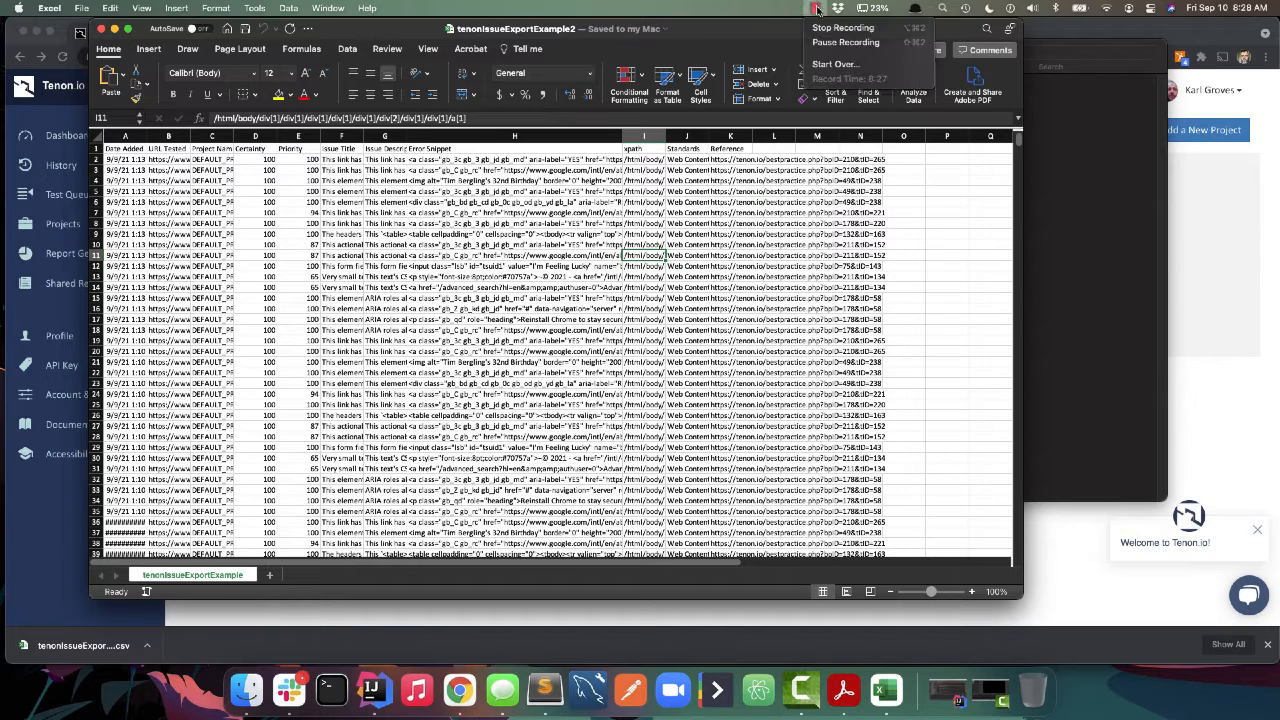